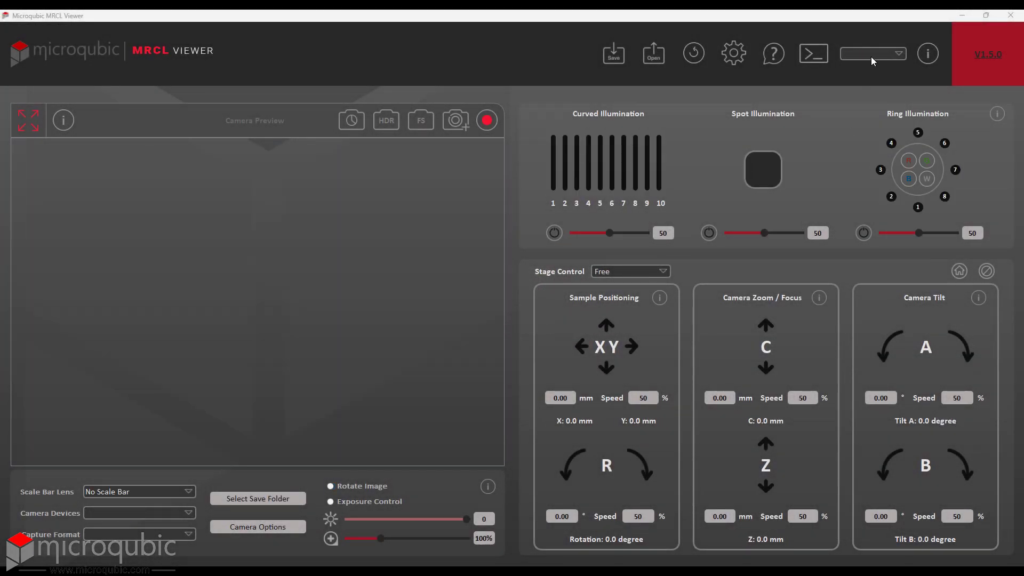
Step: Connect to the microscope through serial port COM8
{"action": "left_click", "coordinate": [871, 57]}
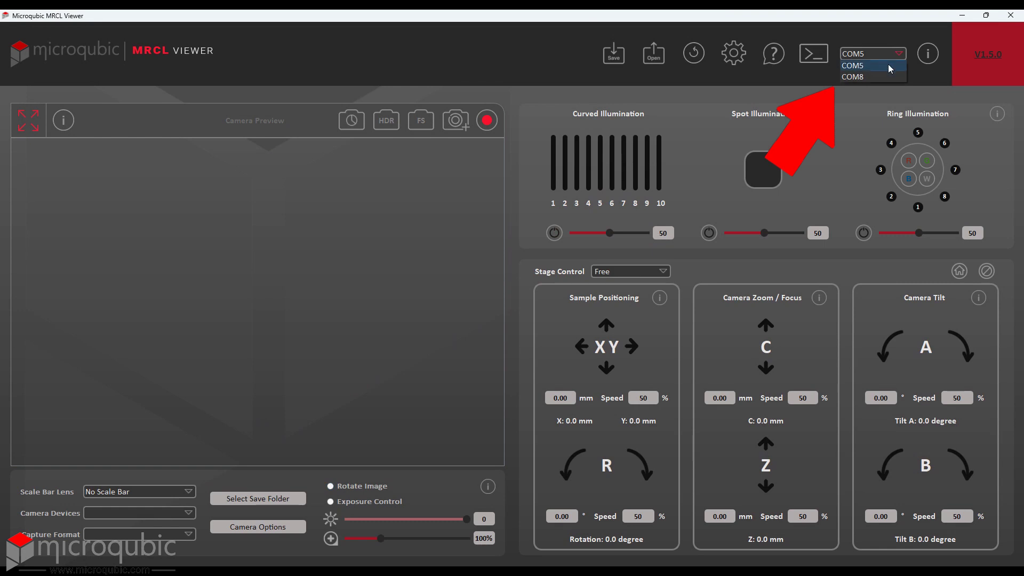
{"action": "left_click", "coordinate": [862, 77]}
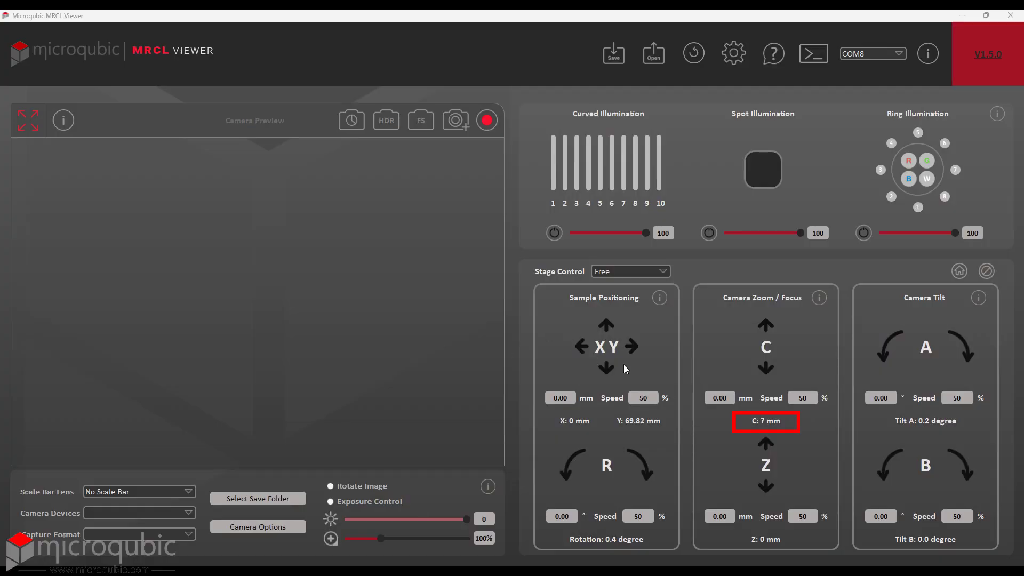
Step: Home the camera zoom axis C and the sample rotation axis R, and run the general stage homing
{"action": "left_click", "coordinate": [768, 349]}
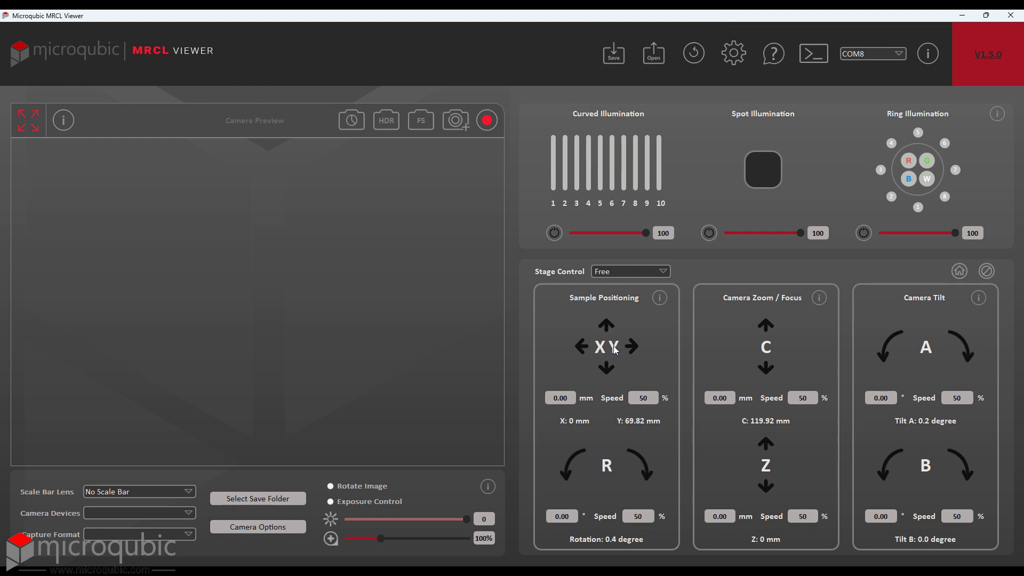
{"action": "left_click", "coordinate": [608, 467]}
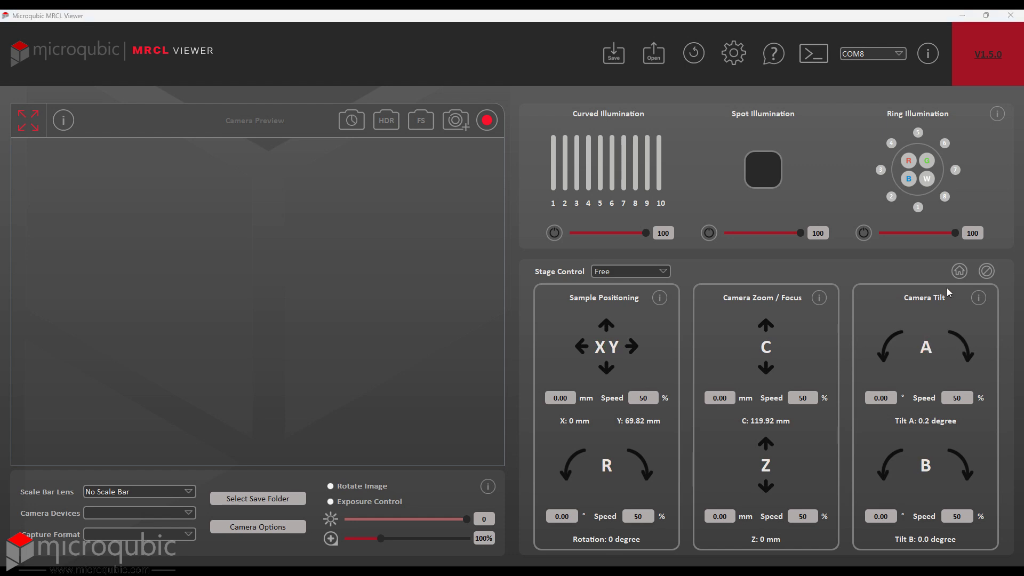
{"action": "left_click", "coordinate": [959, 271]}
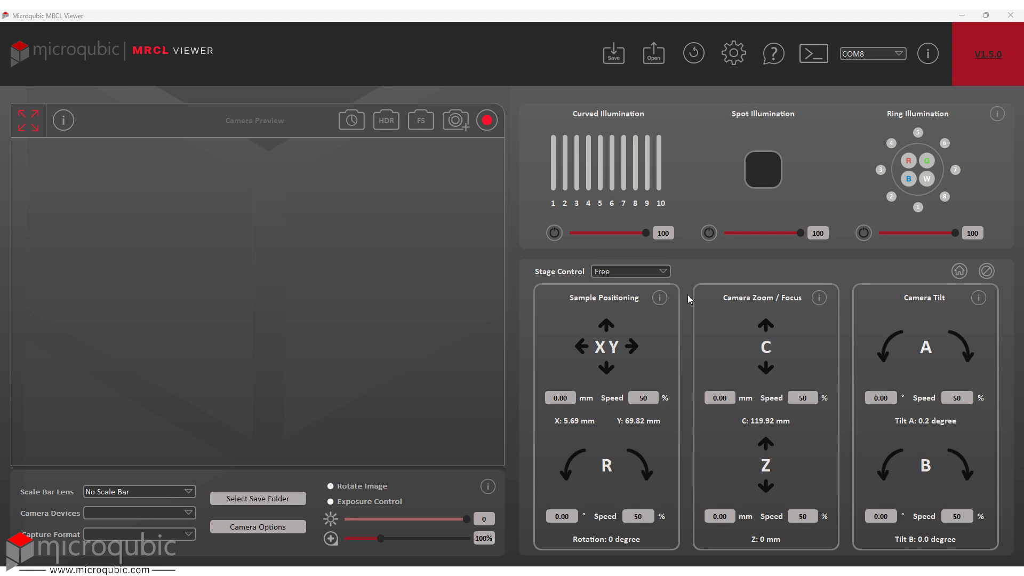
Step: Reset the microscope system with the general reset command
{"action": "left_click", "coordinate": [696, 59]}
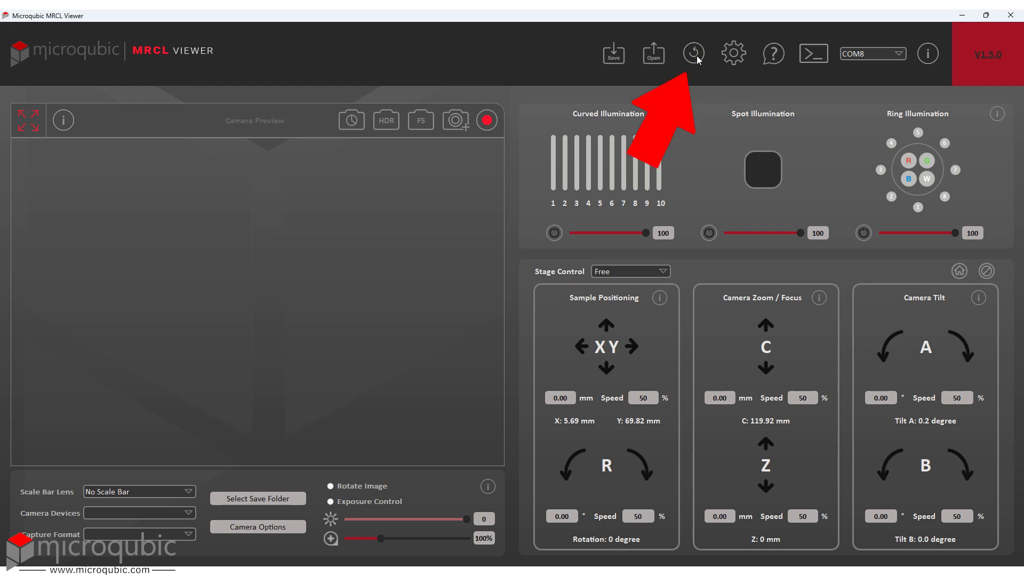
{"action": "left_click", "coordinate": [696, 56]}
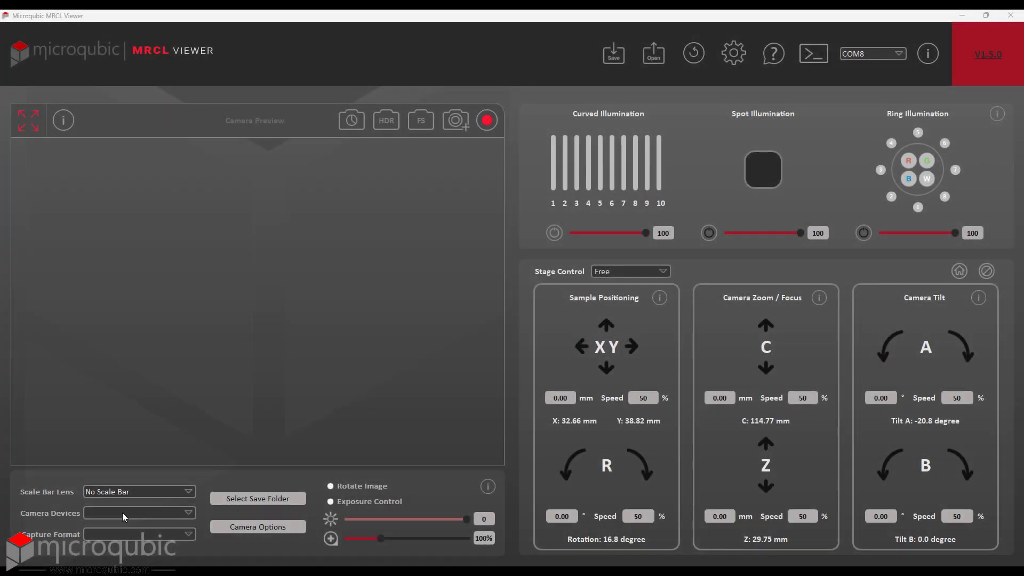
Step: Start the preview from the See3CAM_CU81 camera and enable automatic exposure in its camera control properties
{"action": "left_click", "coordinate": [122, 513]}
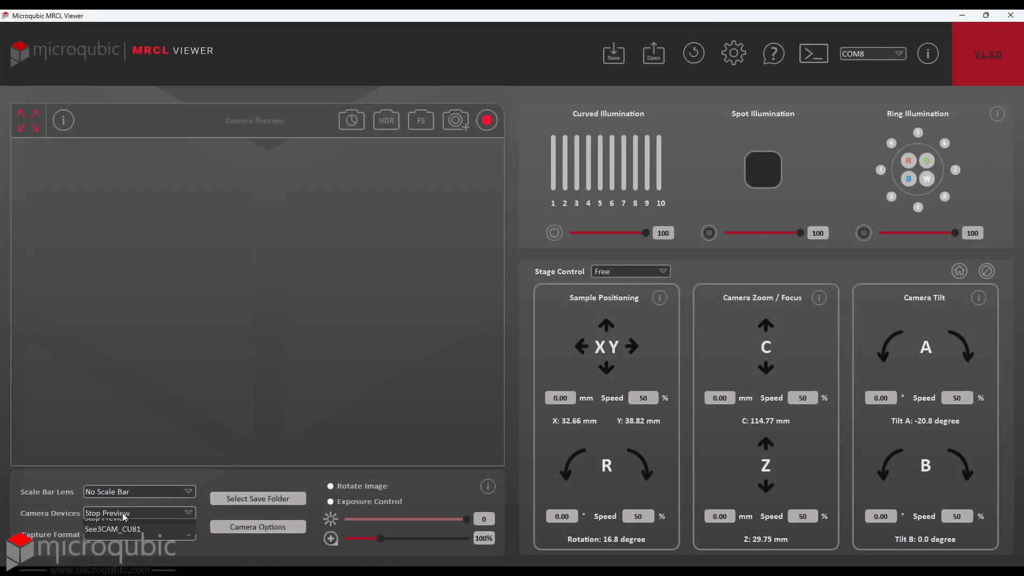
{"action": "left_click", "coordinate": [141, 538]}
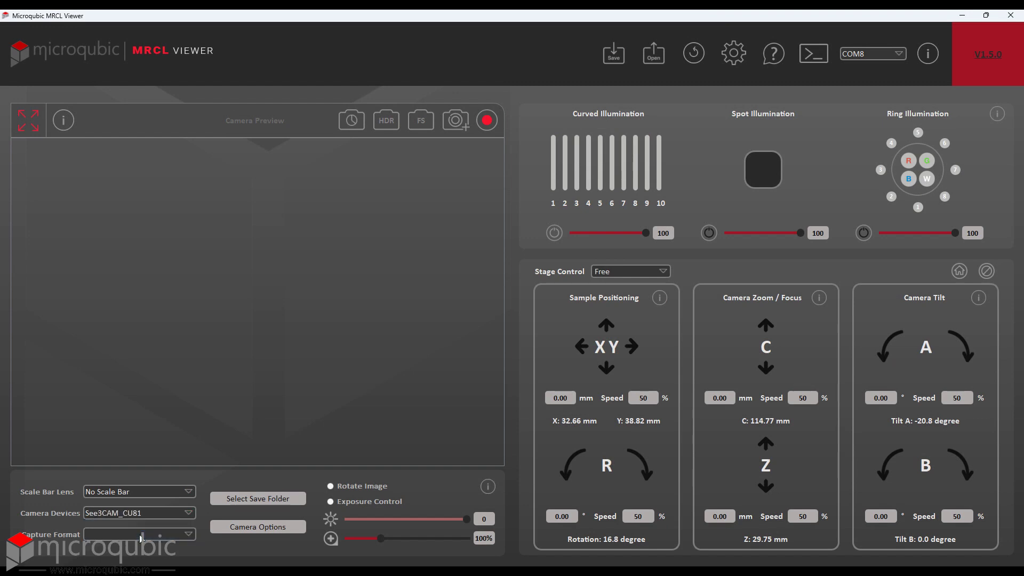
{"action": "left_click", "coordinate": [238, 531]}
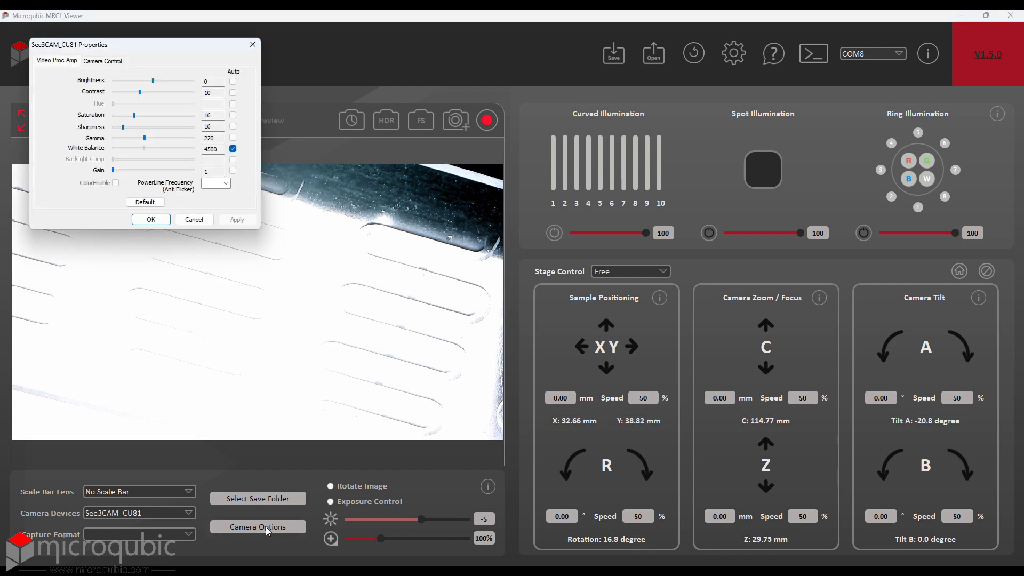
{"action": "left_click_drag", "start_coordinate": [143, 47], "coordinate": [426, 175]}
{"action": "left_click", "coordinate": [254, 226]}
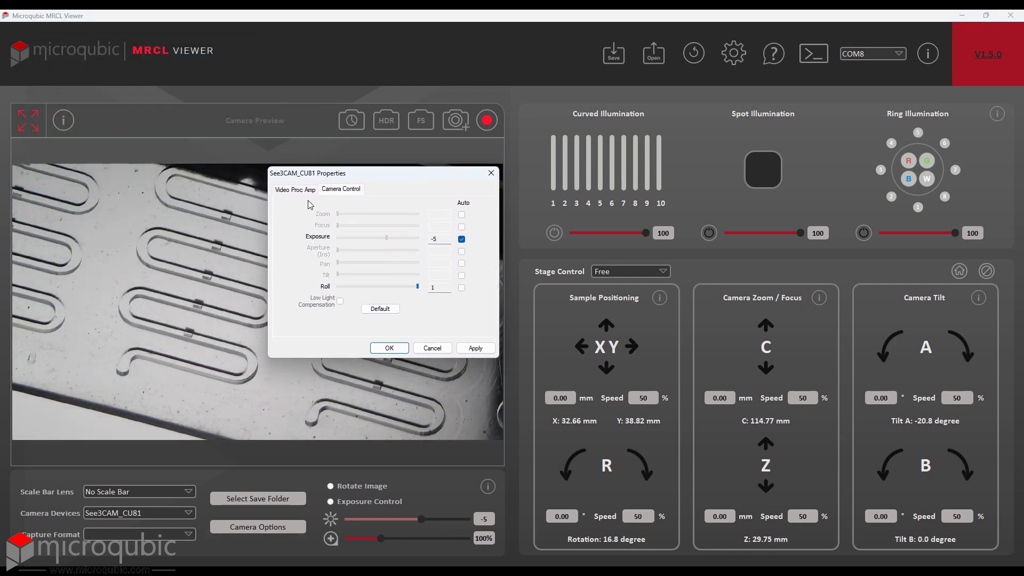
Step: Try a manual white balance of 2500, restore automatic white balance, and accept the camera properties
{"action": "left_click", "coordinate": [292, 191]}
{"action": "left_click", "coordinate": [471, 278]}
{"action": "mouse_move", "coordinate": [382, 277]}
{"action": "left_mouse_down"}
{"action": "mouse_move", "coordinate": [409, 281]}
{"action": "mouse_move", "coordinate": [385, 278]}
{"action": "left_mouse_up"}
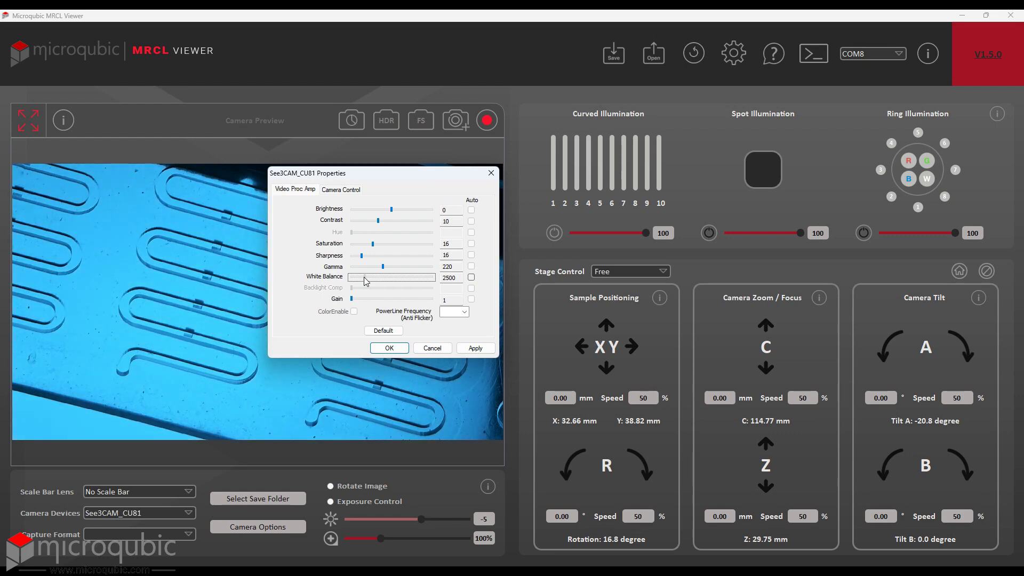
{"action": "left_click", "coordinate": [471, 278]}
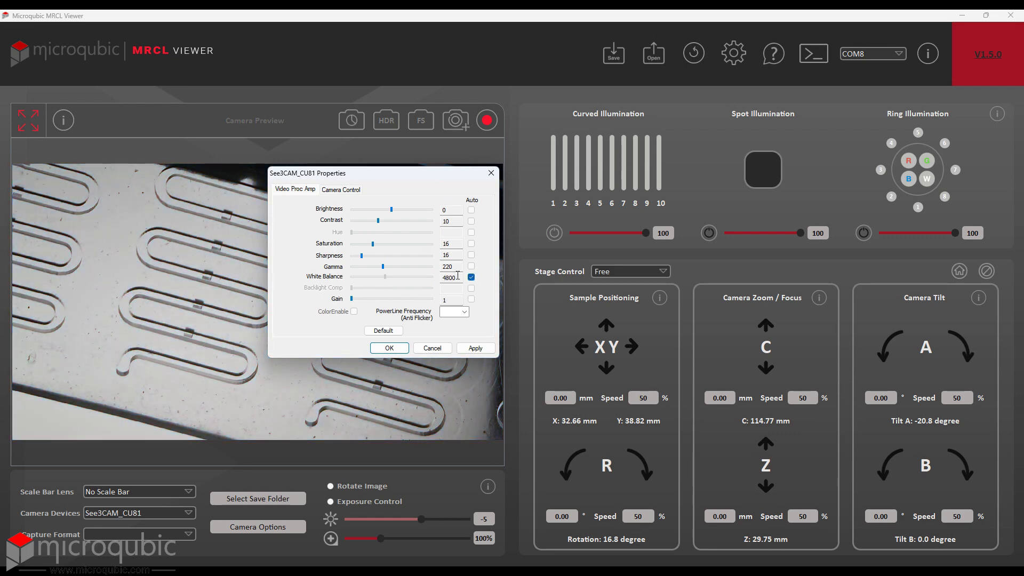
{"action": "left_click", "coordinate": [389, 348]}
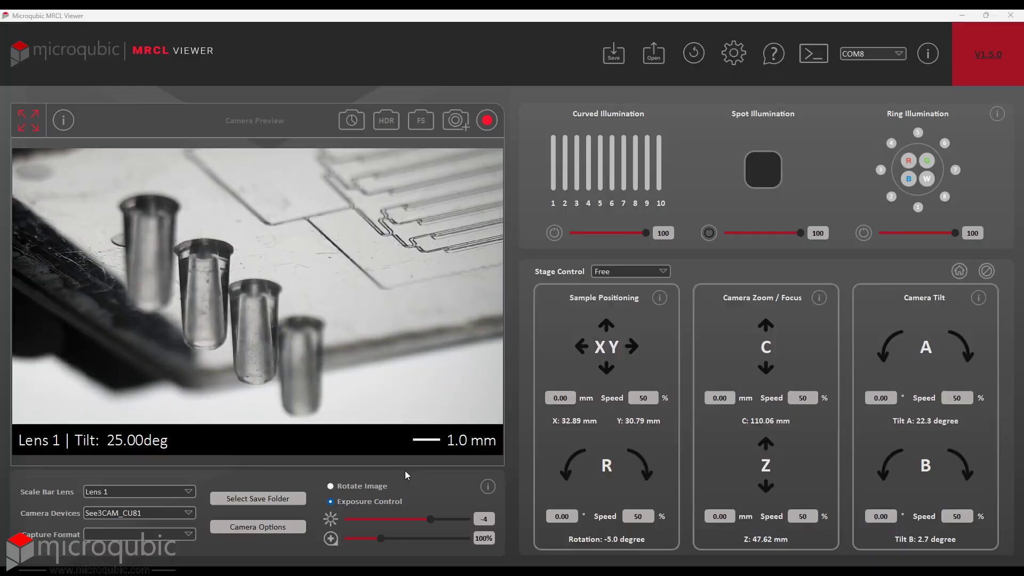
Step: Toggle the image rotation of the camera preview and leave Rotate Image enabled
{"action": "left_click", "coordinate": [330, 486]}
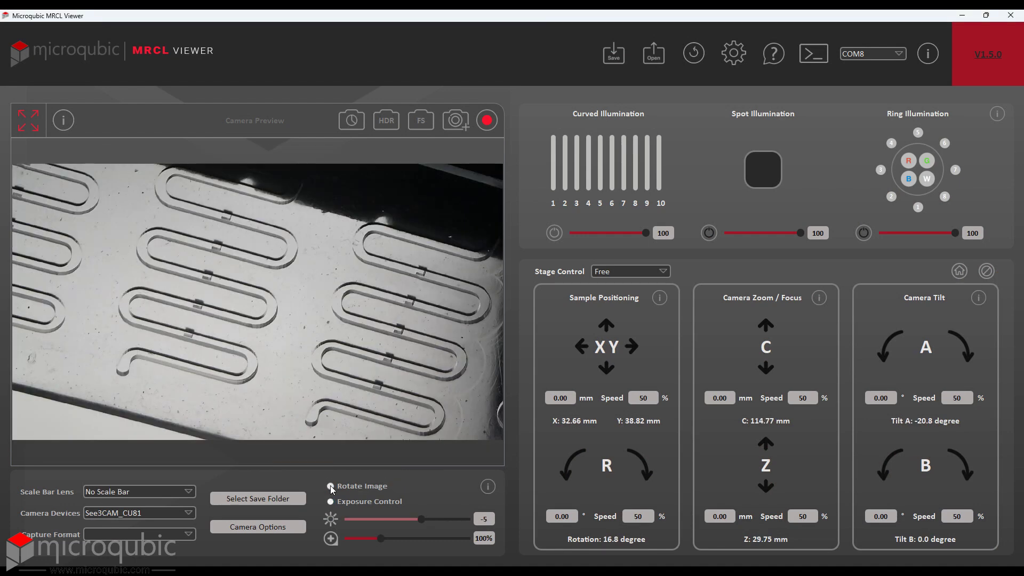
{"action": "left_click", "coordinate": [331, 486]}
{"action": "left_click", "coordinate": [331, 486]}
{"action": "left_click", "coordinate": [330, 487]}
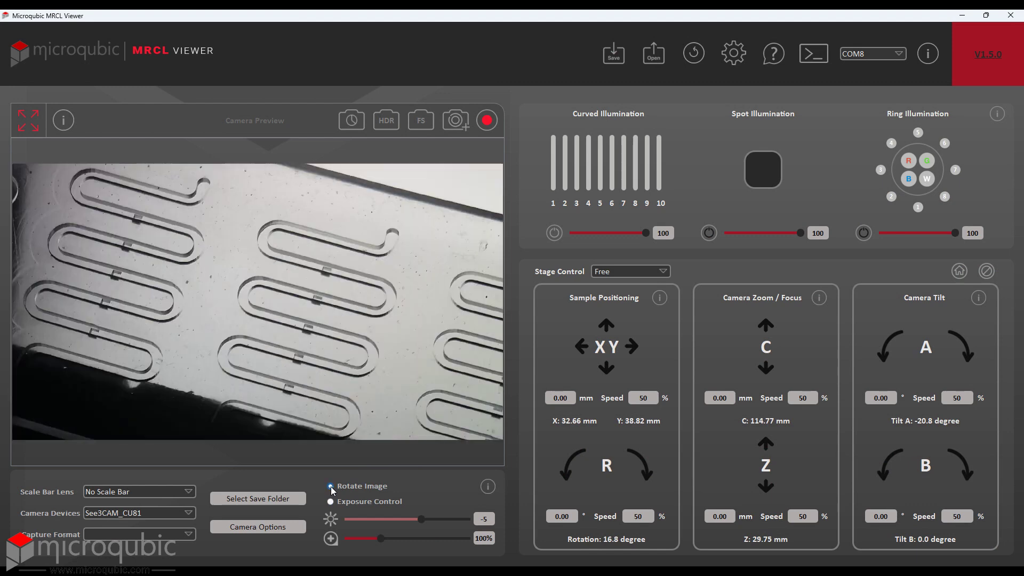
Step: Enable manual exposure control for the camera and set the exposure to -6
{"action": "left_click", "coordinate": [331, 501]}
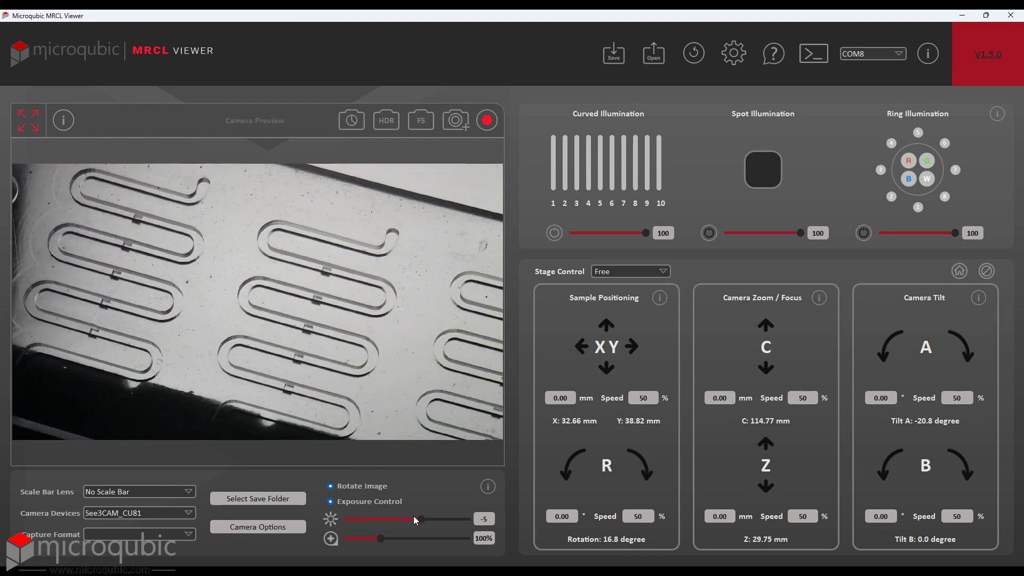
{"action": "mouse_move", "coordinate": [415, 520]}
{"action": "left_mouse_down"}
{"action": "mouse_move", "coordinate": [381, 521]}
{"action": "mouse_move", "coordinate": [423, 520]}
{"action": "mouse_move", "coordinate": [412, 519]}
{"action": "left_mouse_up"}
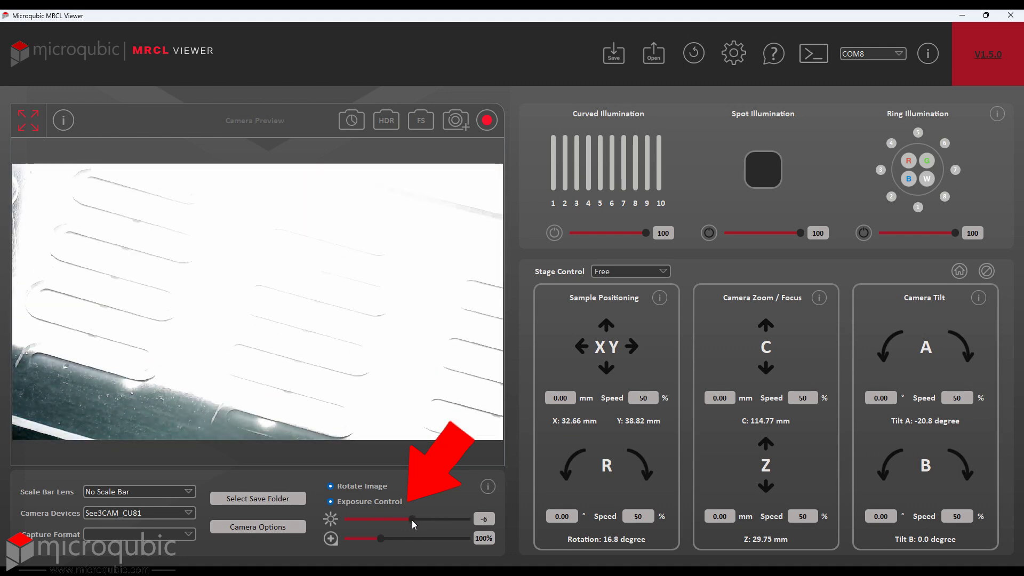
Step: Turn off manual exposure control and re-enable automatic exposure in the camera properties
{"action": "left_click", "coordinate": [330, 502]}
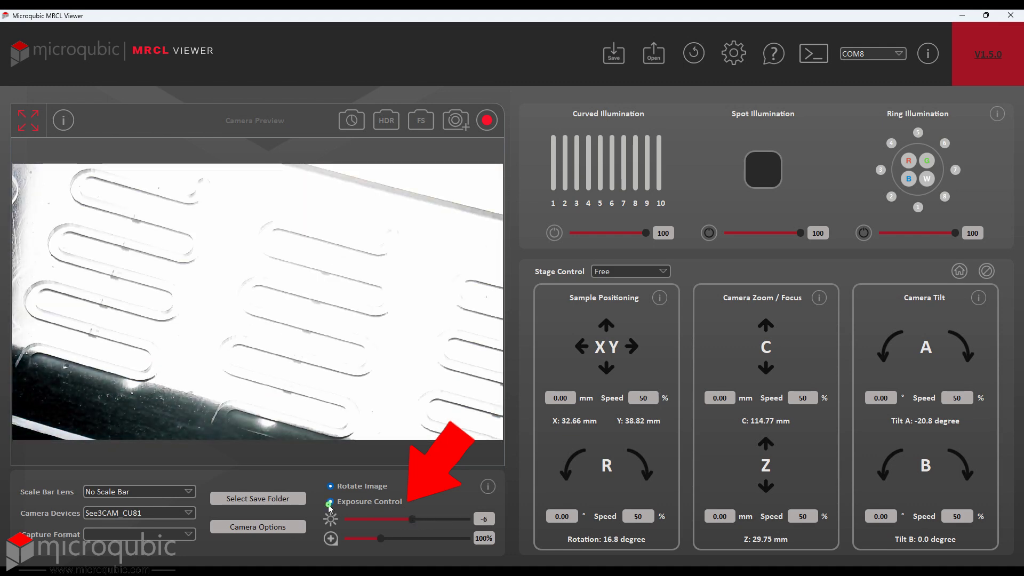
{"action": "left_click", "coordinate": [280, 528]}
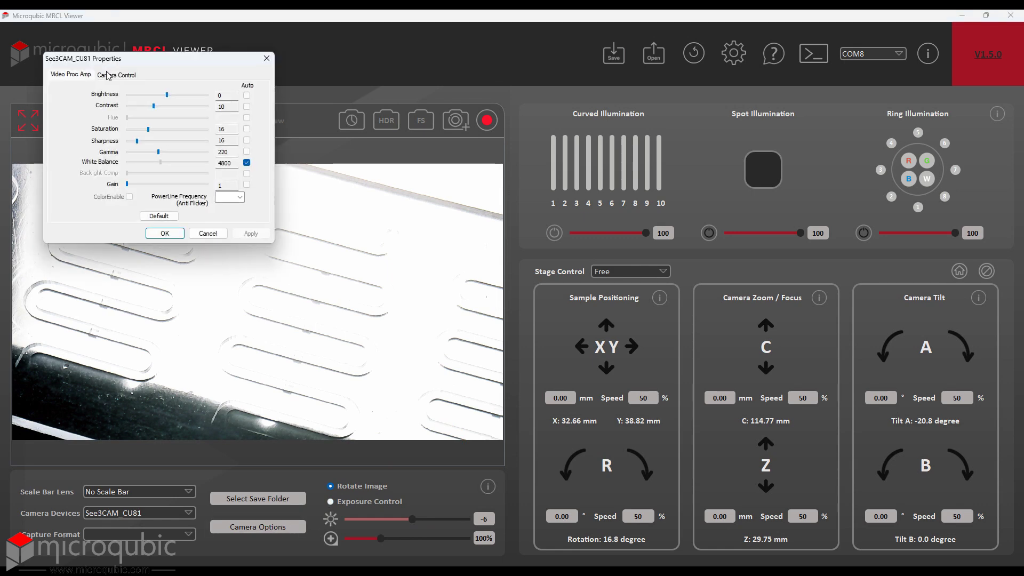
{"action": "left_click", "coordinate": [107, 75]}
{"action": "left_click", "coordinate": [237, 125]}
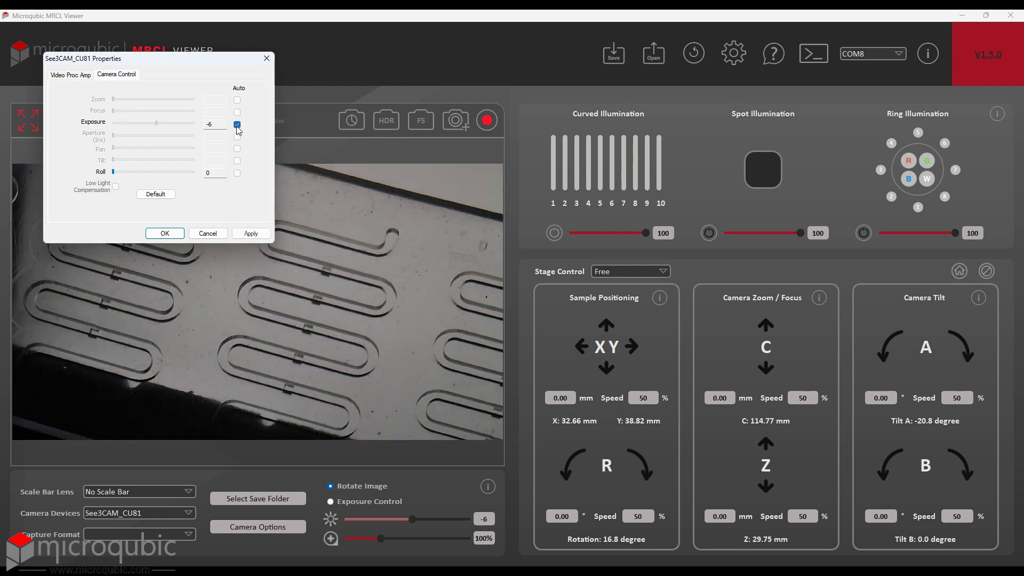
{"action": "left_click", "coordinate": [165, 234]}
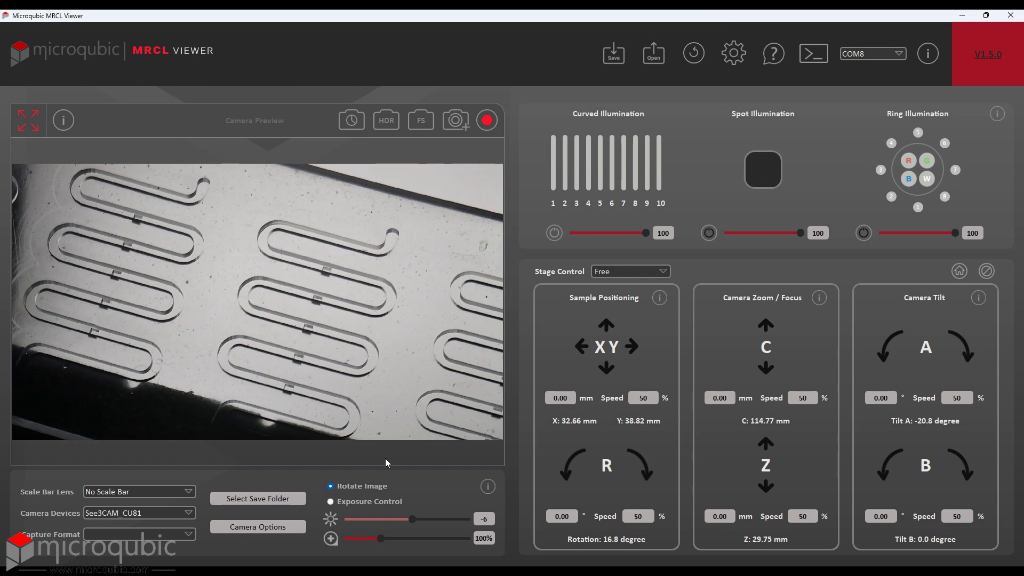
Step: Inspect the sample by enlarging the preview to 236% and 257%, panning across it, and resetting the zoom to 100%
{"action": "left_click_drag", "start_coordinate": [381, 538], "coordinate": [439, 538]}
{"action": "left_click_drag", "start_coordinate": [333, 461], "coordinate": [468, 462]}
{"action": "left_click_drag", "start_coordinate": [505, 299], "coordinate": [507, 417]}
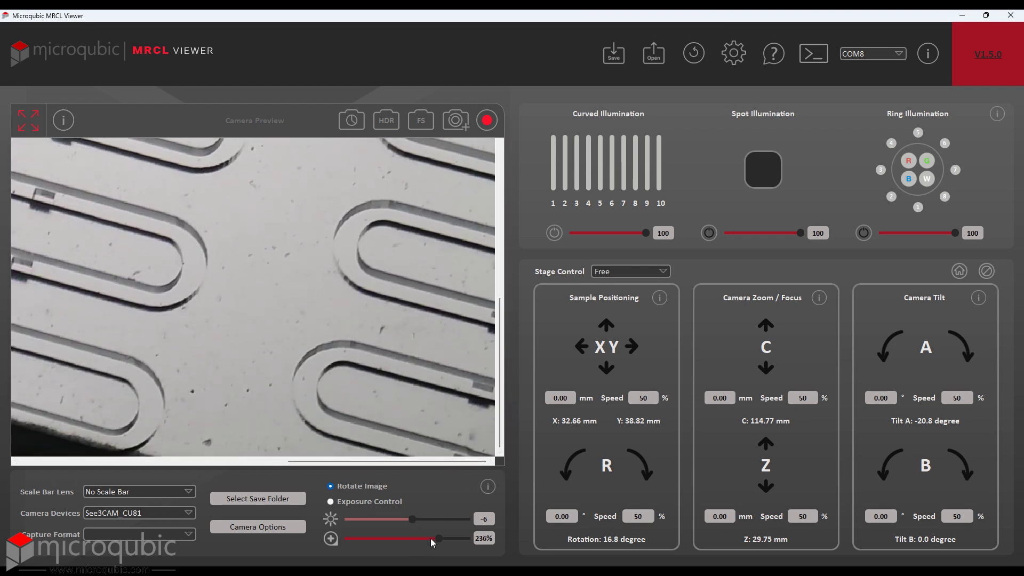
{"action": "mouse_move", "coordinate": [438, 538]}
{"action": "left_mouse_down"}
{"action": "mouse_move", "coordinate": [414, 538]}
{"action": "mouse_move", "coordinate": [447, 539]}
{"action": "left_mouse_up"}
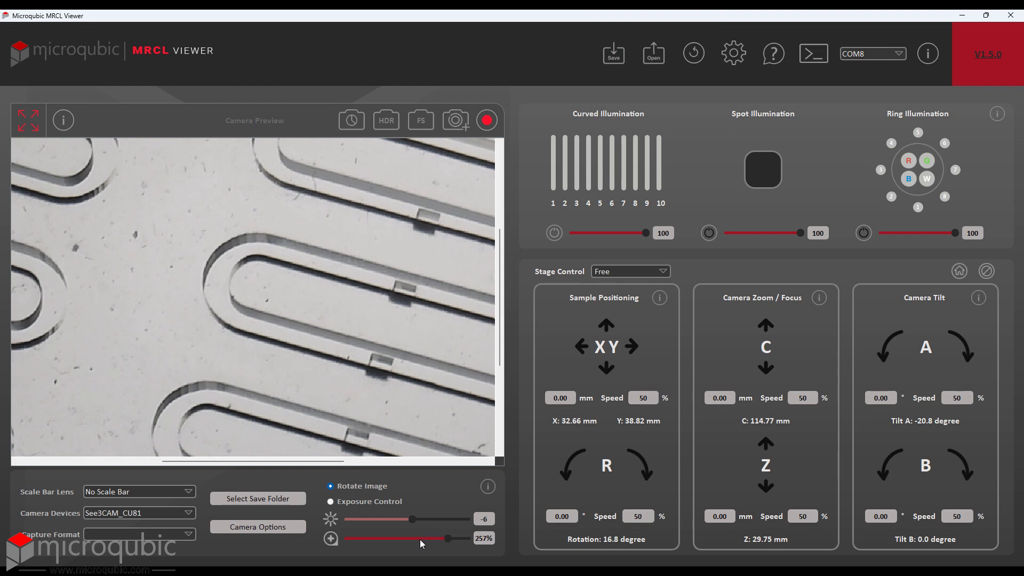
{"action": "left_click", "coordinate": [332, 539]}
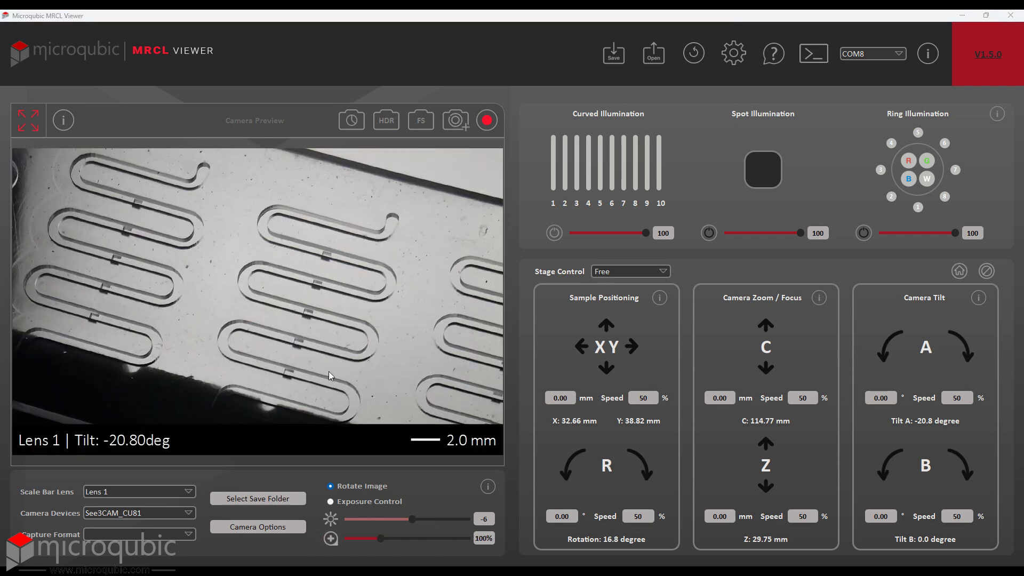
Step: Expand the camera preview to fill the window and return to the normal layout
{"action": "left_click", "coordinate": [28, 120]}
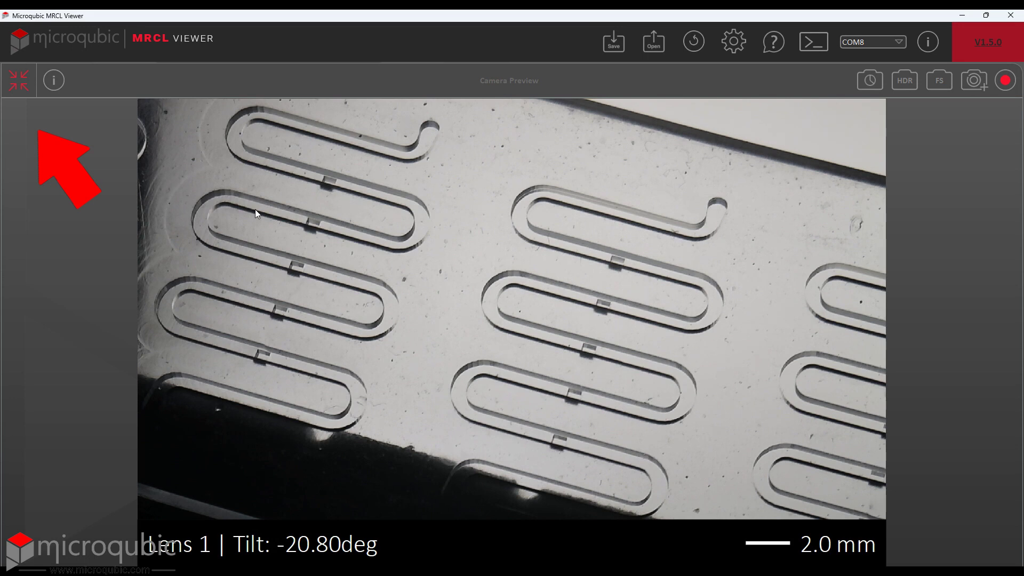
{"action": "left_click", "coordinate": [19, 80]}
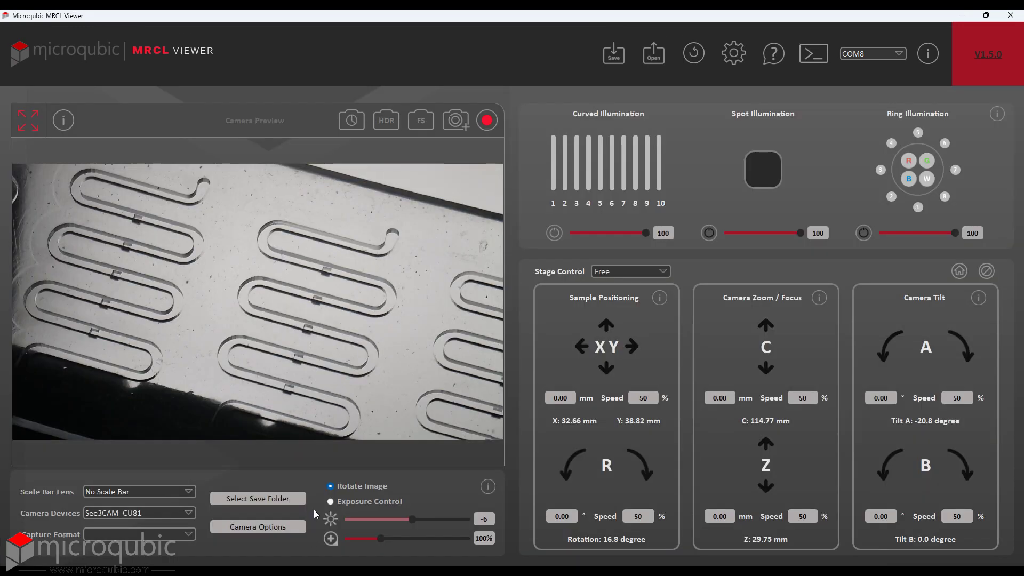
Step: Set 0_Test Folder inside the User manual directory as the save folder for captures
{"action": "left_click", "coordinate": [279, 500]}
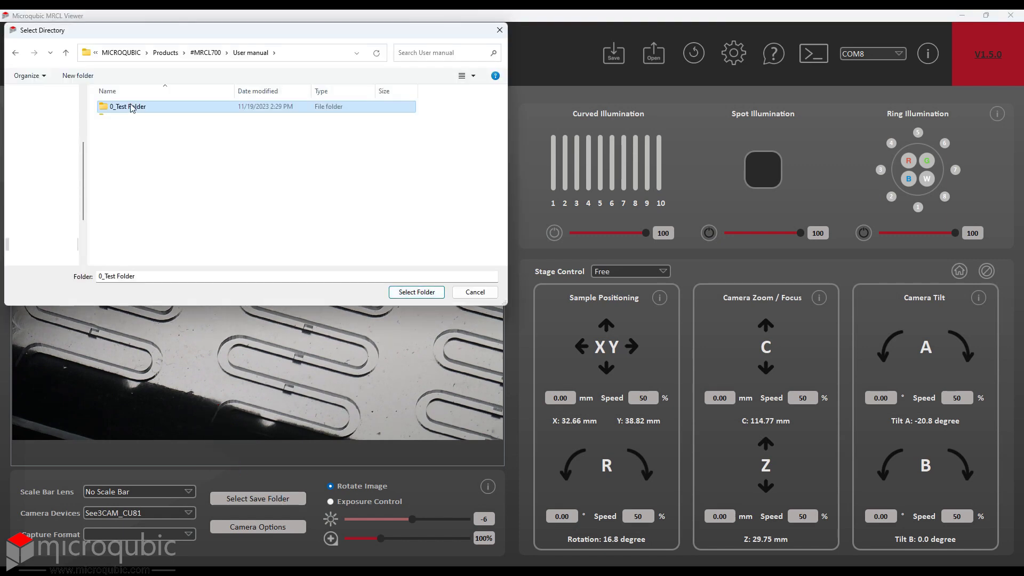
{"action": "left_click", "coordinate": [417, 292]}
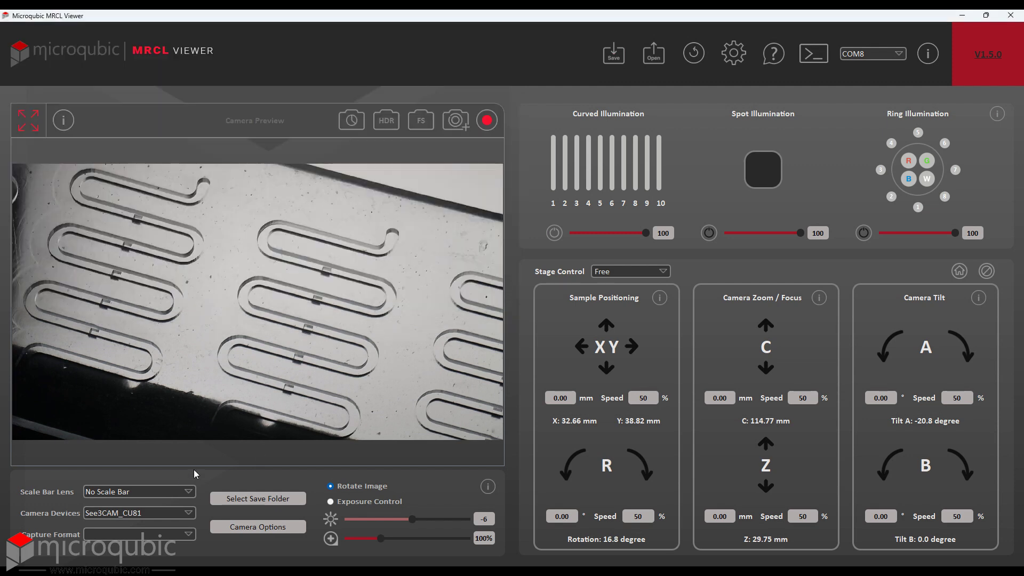
Step: Set the scale bar lens to Lens 1 and open the list of capture formats
{"action": "left_click", "coordinate": [150, 495]}
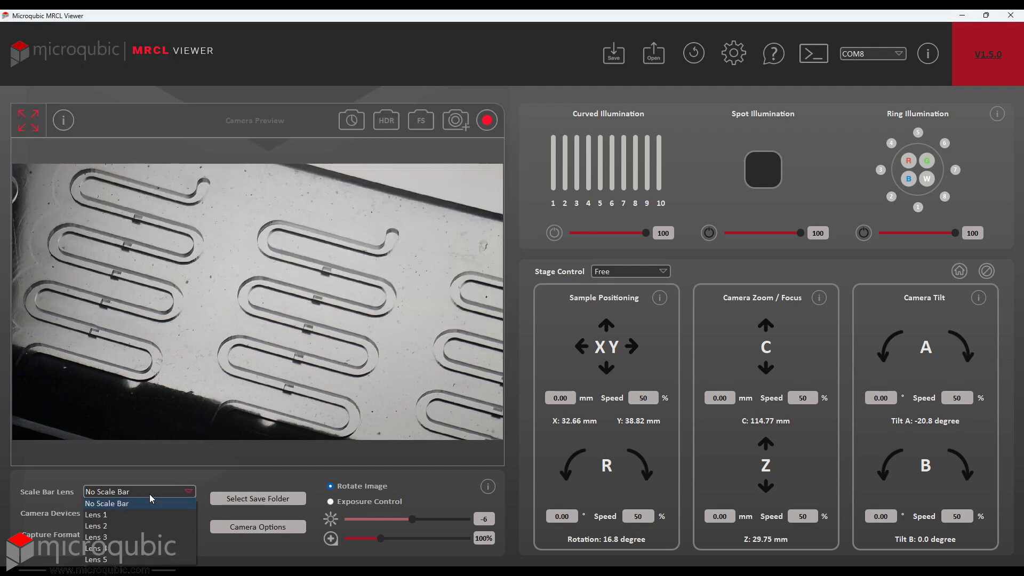
{"action": "left_click", "coordinate": [115, 515]}
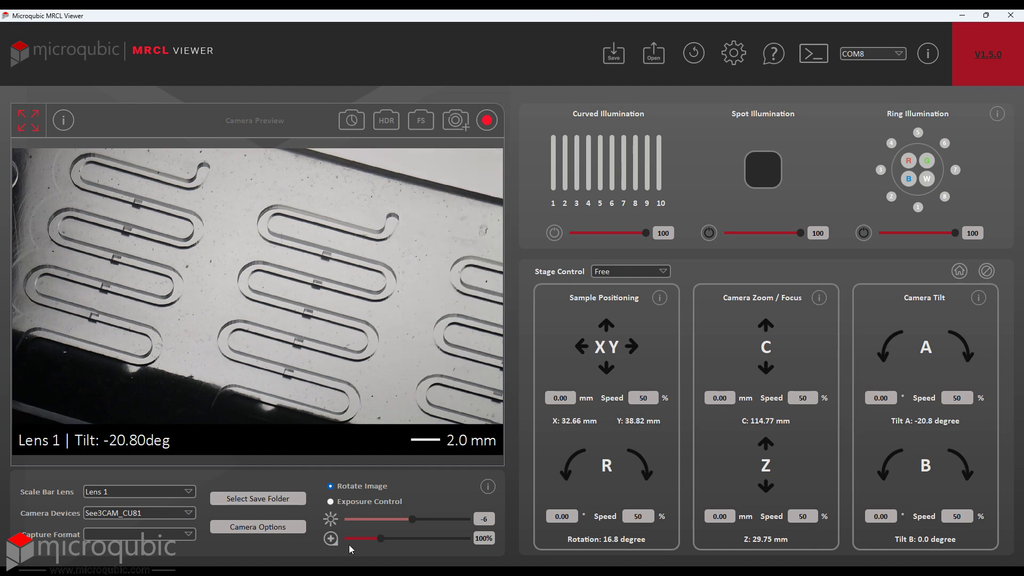
{"action": "left_click", "coordinate": [138, 535]}
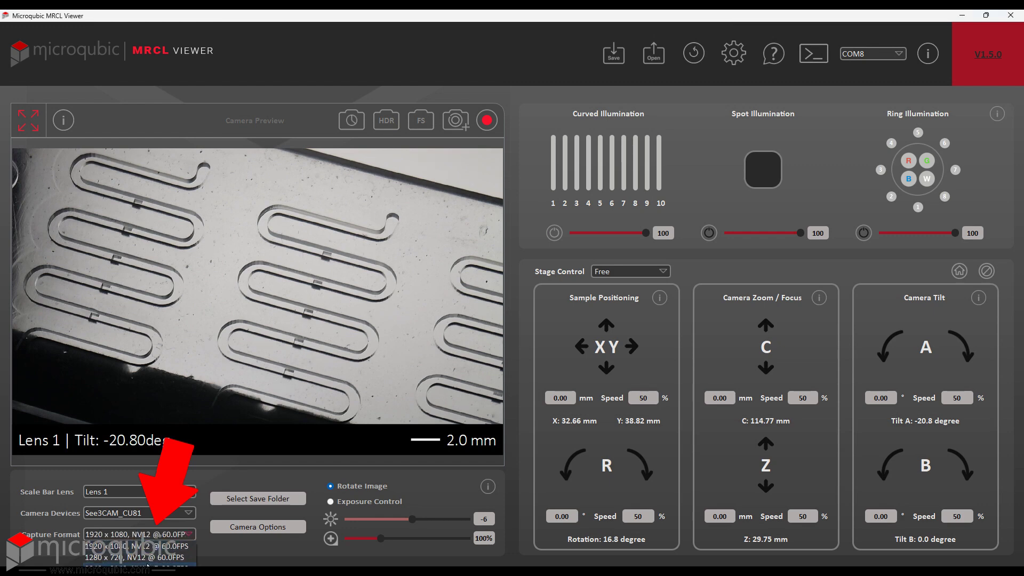
Step: In the application settings, try the PNG image format, return to JPG, and set the overlay color to White
{"action": "left_click", "coordinate": [734, 52]}
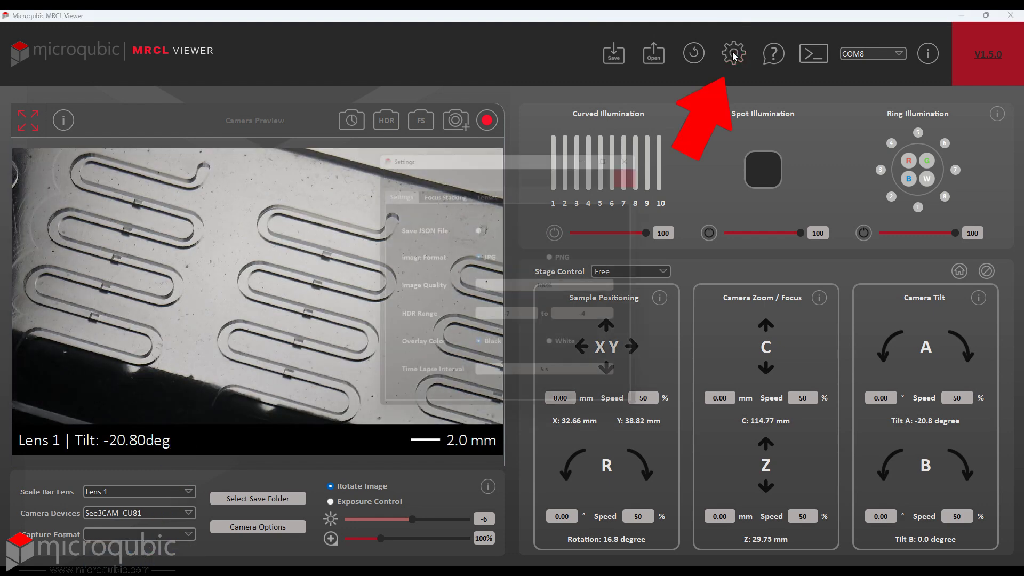
{"action": "left_click", "coordinate": [558, 256]}
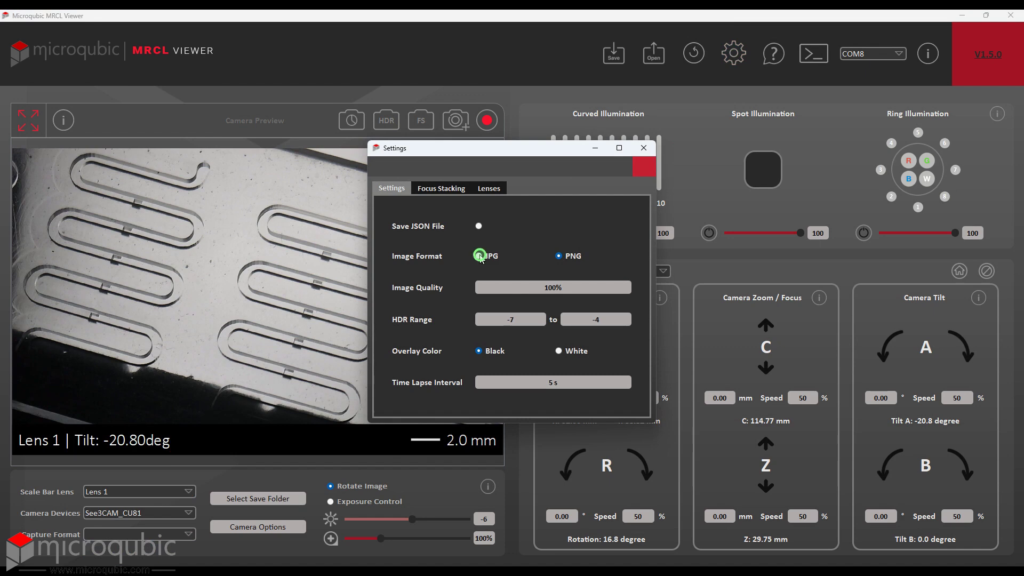
{"action": "left_click", "coordinate": [558, 351]}
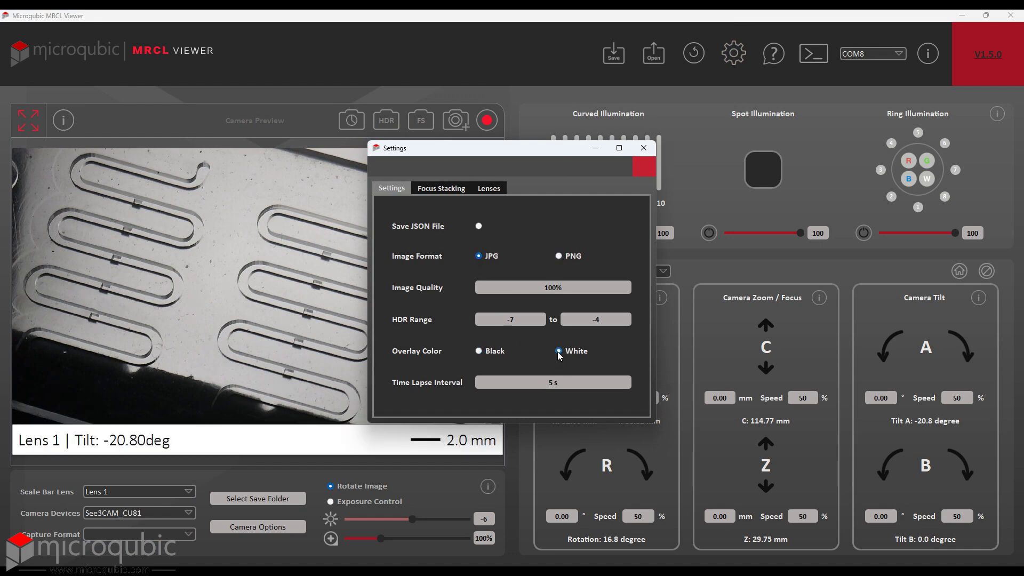
Step: Set the overlay color to Black and display the focus stacking settings
{"action": "left_click", "coordinate": [479, 351]}
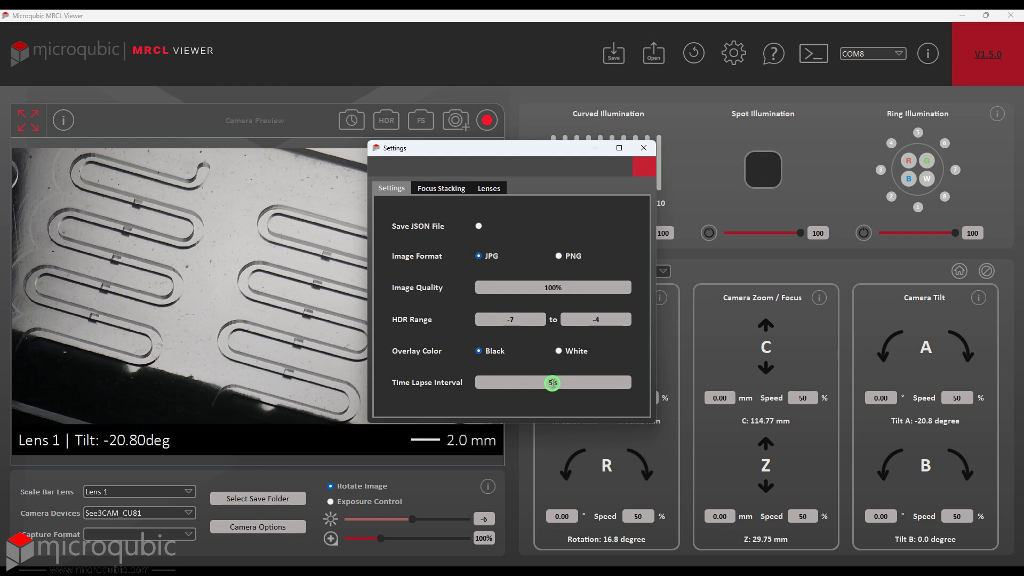
{"action": "left_click", "coordinate": [435, 191]}
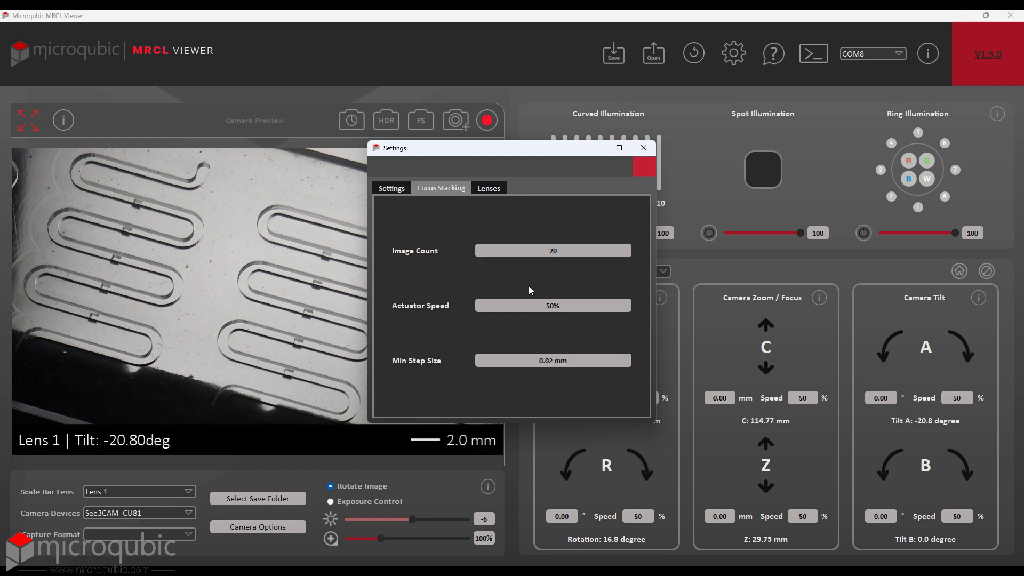
Step: Import the lens calibration file Lens-Calibration-Data.json from the User manual folder
{"action": "left_click", "coordinate": [489, 192]}
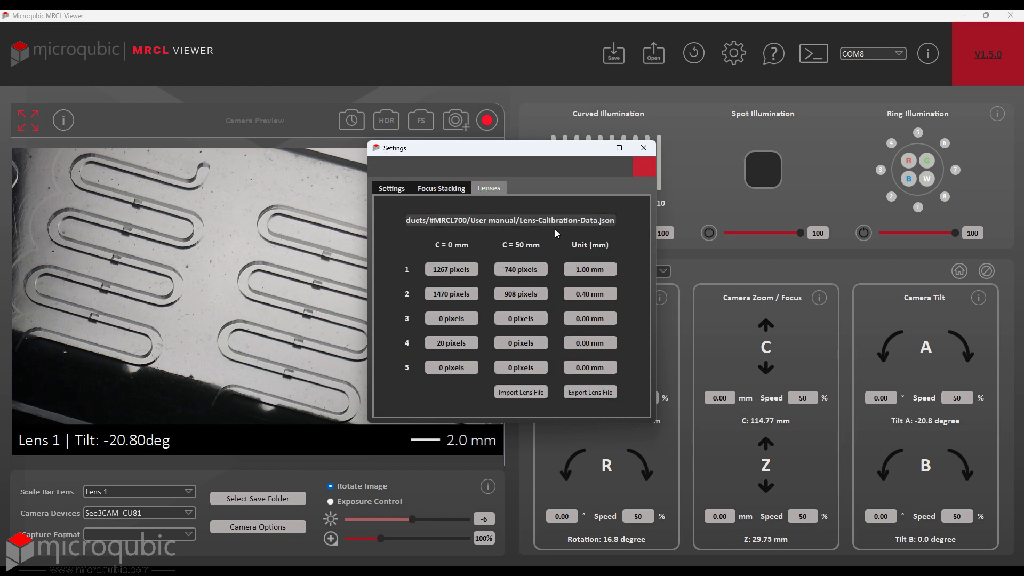
{"action": "left_click", "coordinate": [520, 393]}
{"action": "left_click", "coordinate": [516, 342]}
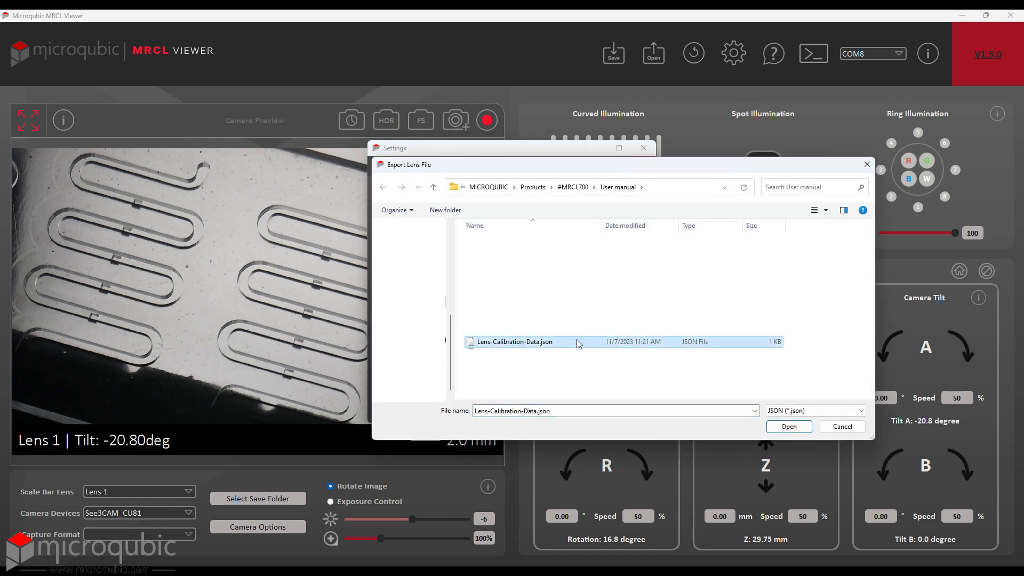
{"action": "left_click", "coordinate": [793, 430]}
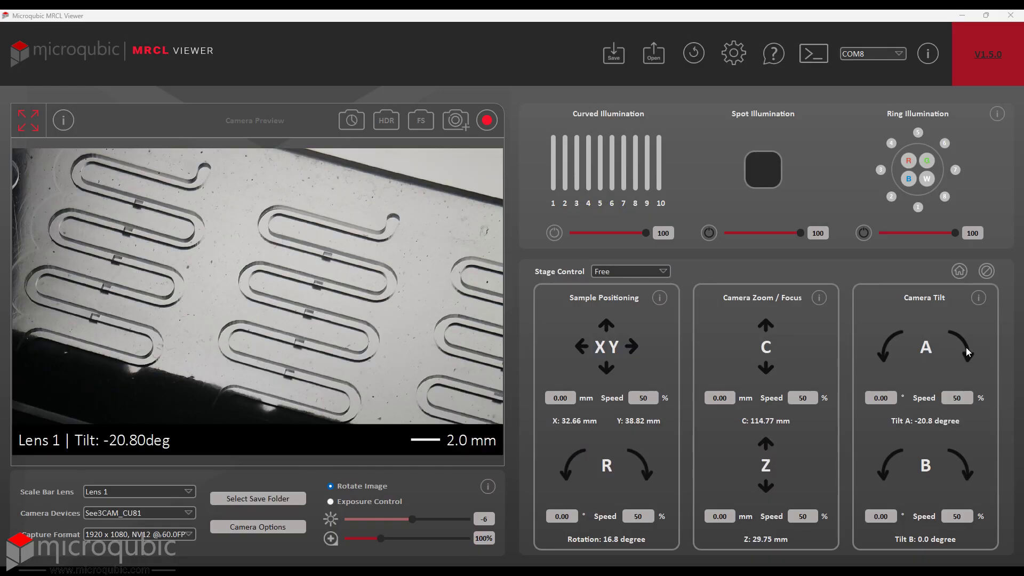
Step: Tilt the camera to about -44.1° on axis A and about 5.2° on axis B
{"action": "left_click", "coordinate": [965, 347]}
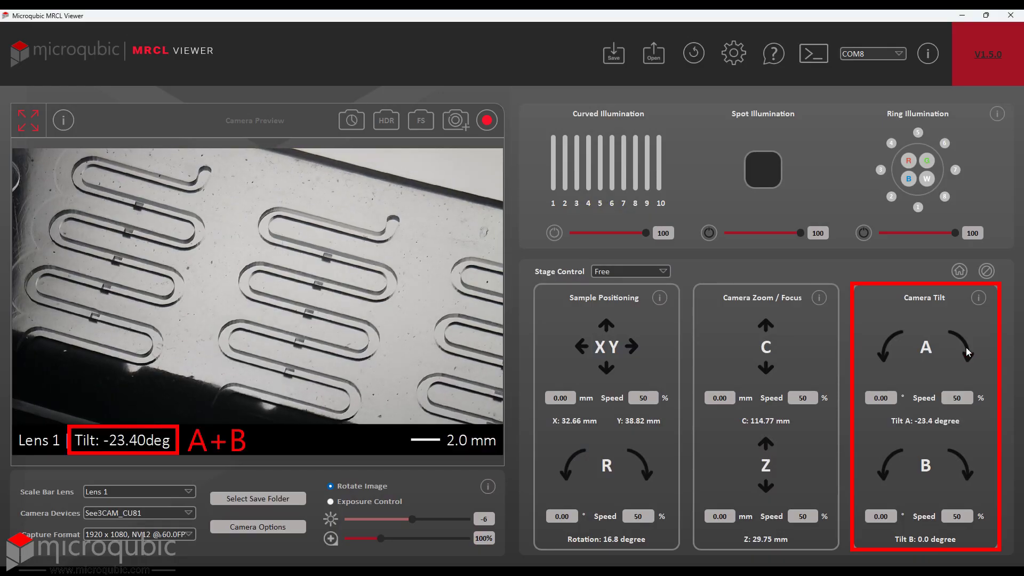
{"action": "left_click", "coordinate": [966, 471]}
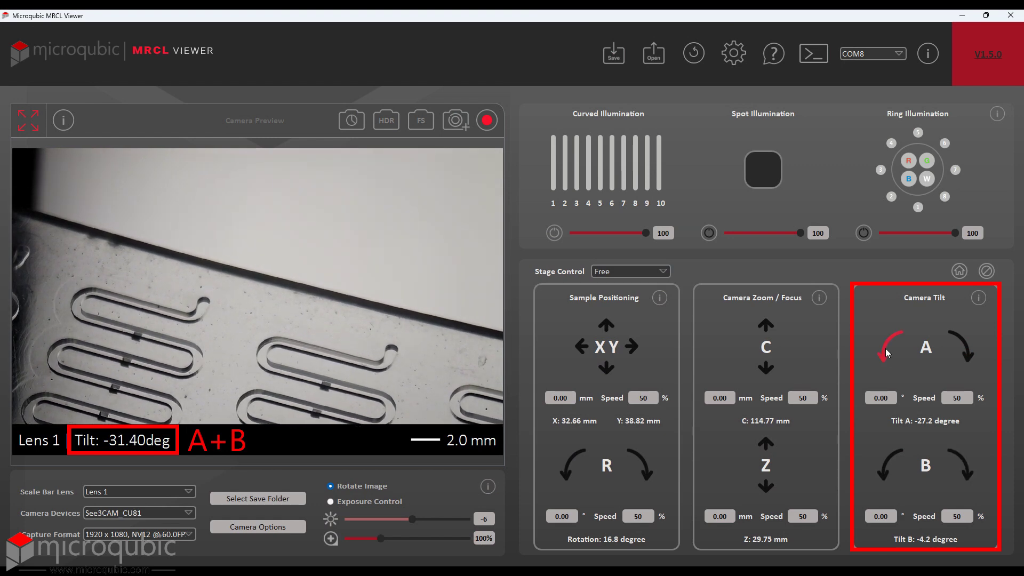
{"action": "left_click", "coordinate": [966, 347]}
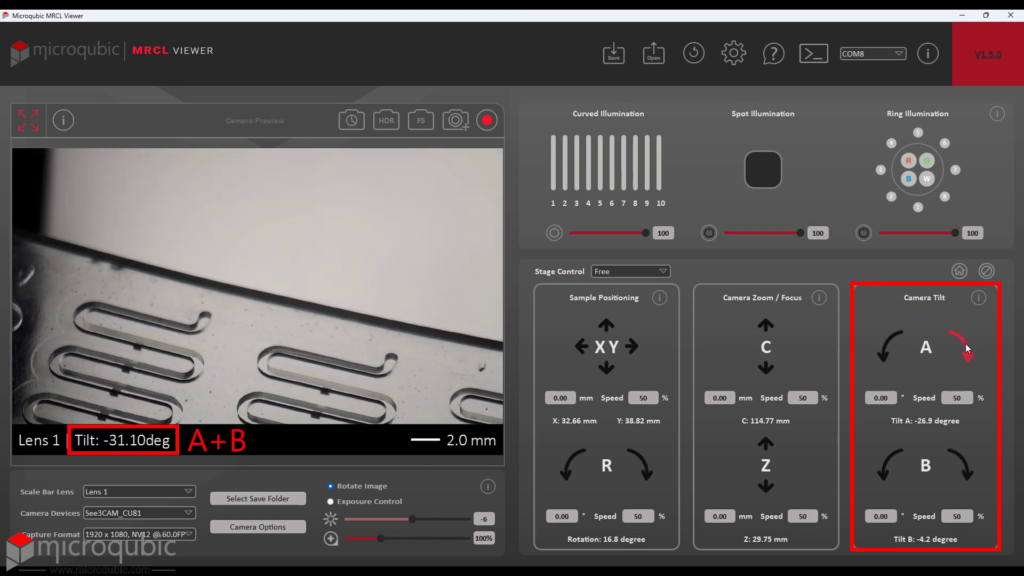
{"action": "left_click", "coordinate": [883, 478]}
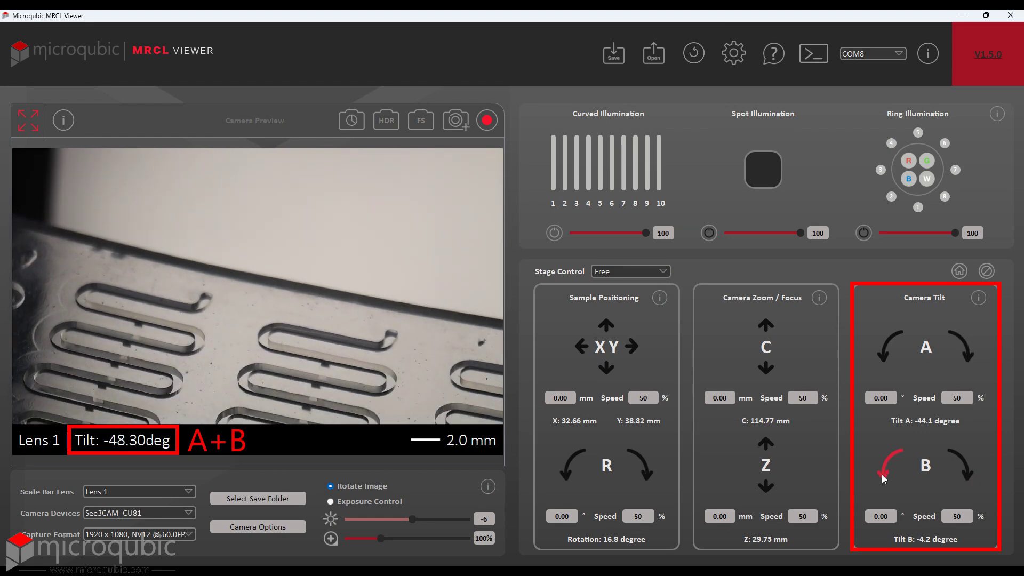
{"action": "left_click", "coordinate": [887, 472]}
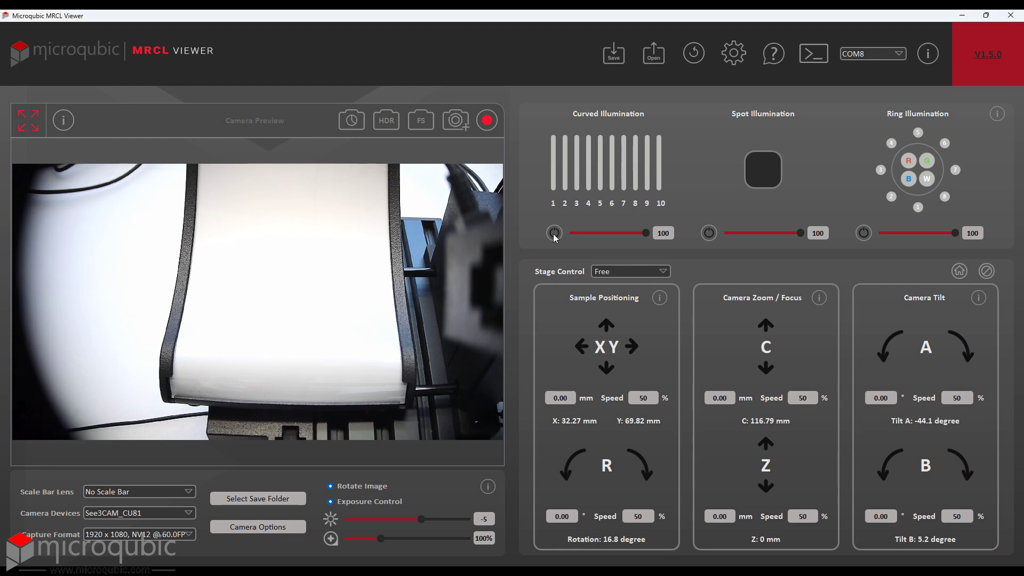
Step: Switch on the curved illumination and vary its brightness, ending at 100
{"action": "left_click", "coordinate": [554, 235]}
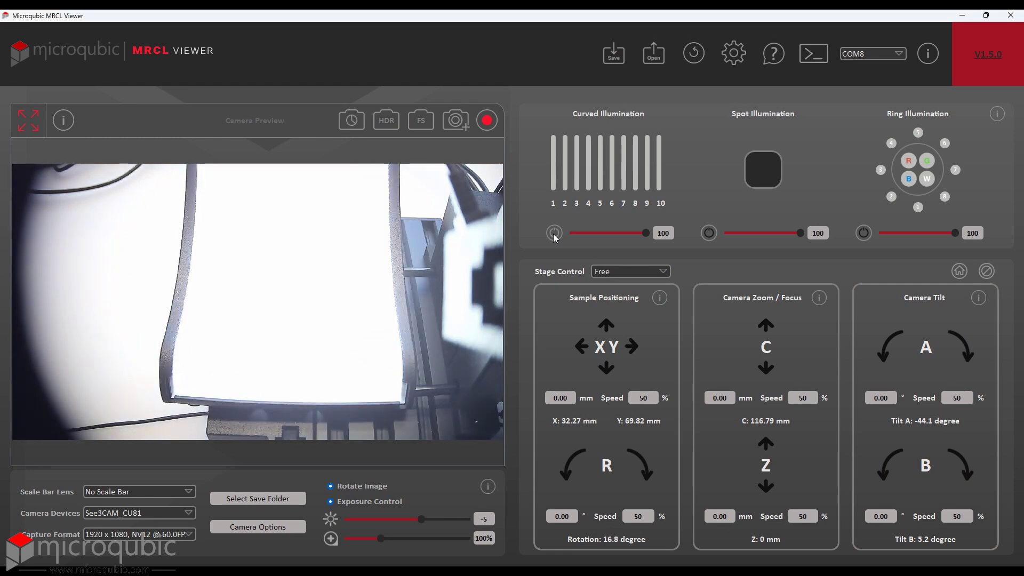
{"action": "mouse_move", "coordinate": [646, 233]}
{"action": "left_mouse_down"}
{"action": "mouse_move", "coordinate": [584, 234]}
{"action": "mouse_move", "coordinate": [567, 254]}
{"action": "mouse_move", "coordinate": [603, 235]}
{"action": "mouse_move", "coordinate": [659, 245]}
{"action": "left_mouse_up"}
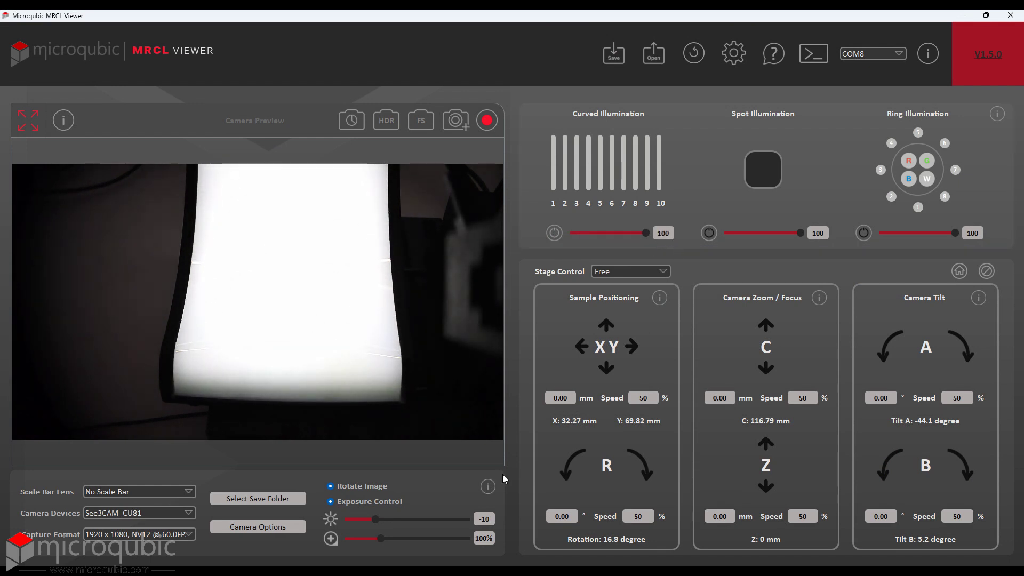
Step: Switch off the curved illumination segments one by one from 10 down to 1
{"action": "left_click", "coordinate": [659, 175]}
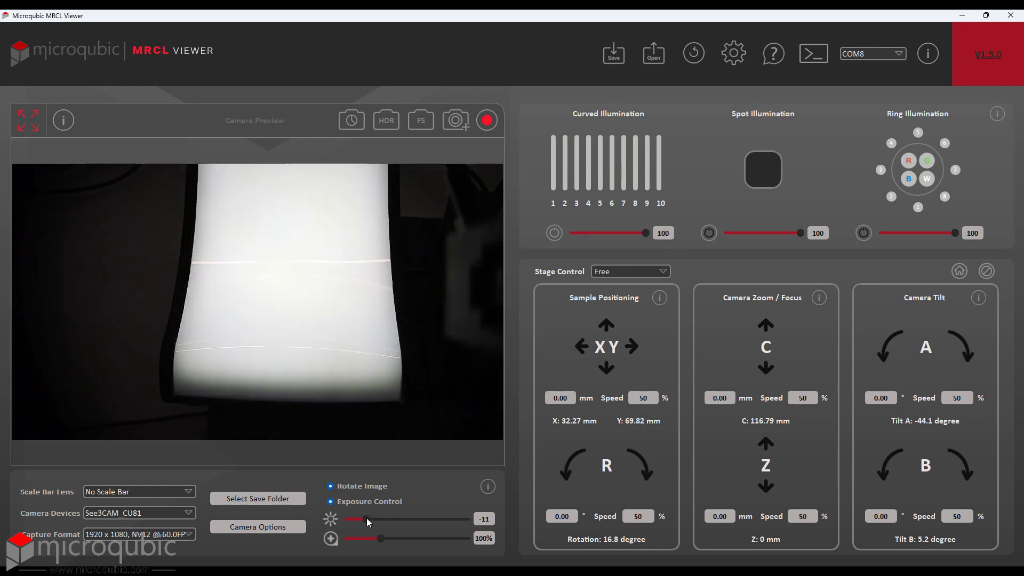
{"action": "left_click", "coordinate": [647, 172]}
{"action": "left_click", "coordinate": [635, 171]}
{"action": "left_click", "coordinate": [623, 170]}
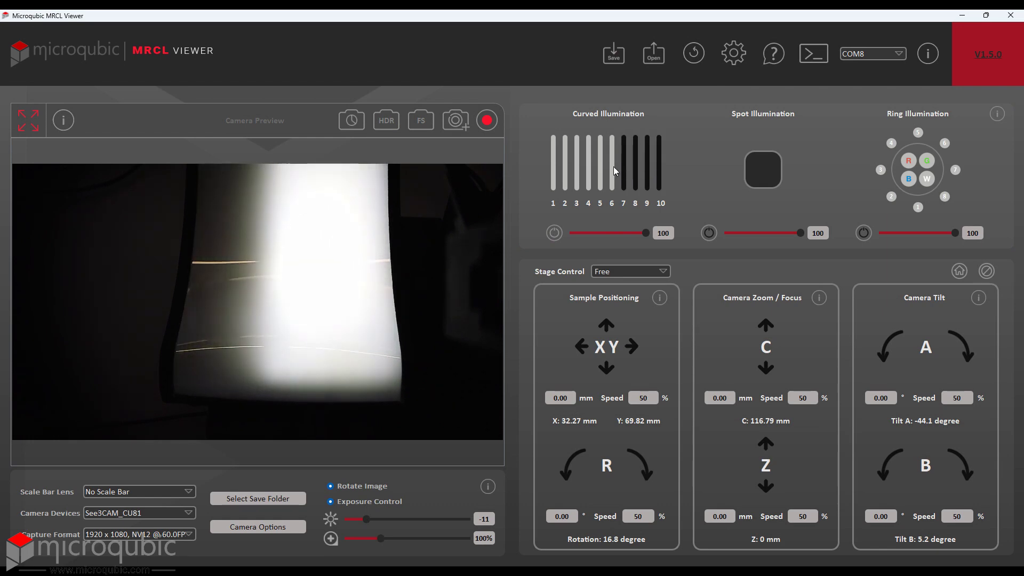
{"action": "left_click", "coordinate": [612, 169]}
{"action": "left_click", "coordinate": [600, 169]}
{"action": "left_click", "coordinate": [588, 169]}
{"action": "left_click", "coordinate": [577, 170]}
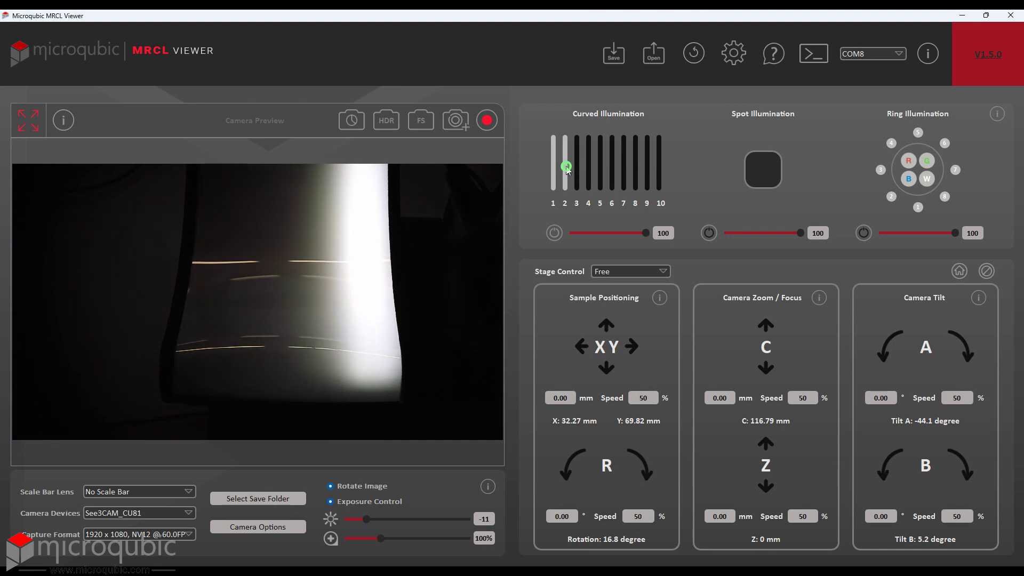
{"action": "left_click", "coordinate": [565, 170]}
{"action": "left_click", "coordinate": [555, 171]}
Step: Switch the curved illumination segments back on, starting with 5 and 6, until all ten are lit
{"action": "left_click", "coordinate": [601, 166]}
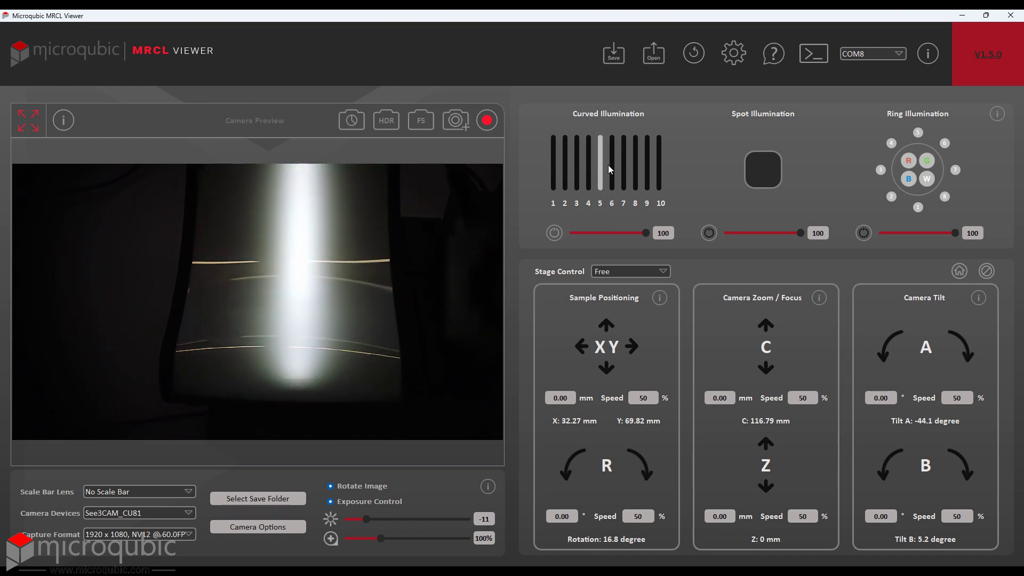
{"action": "left_click", "coordinate": [612, 165]}
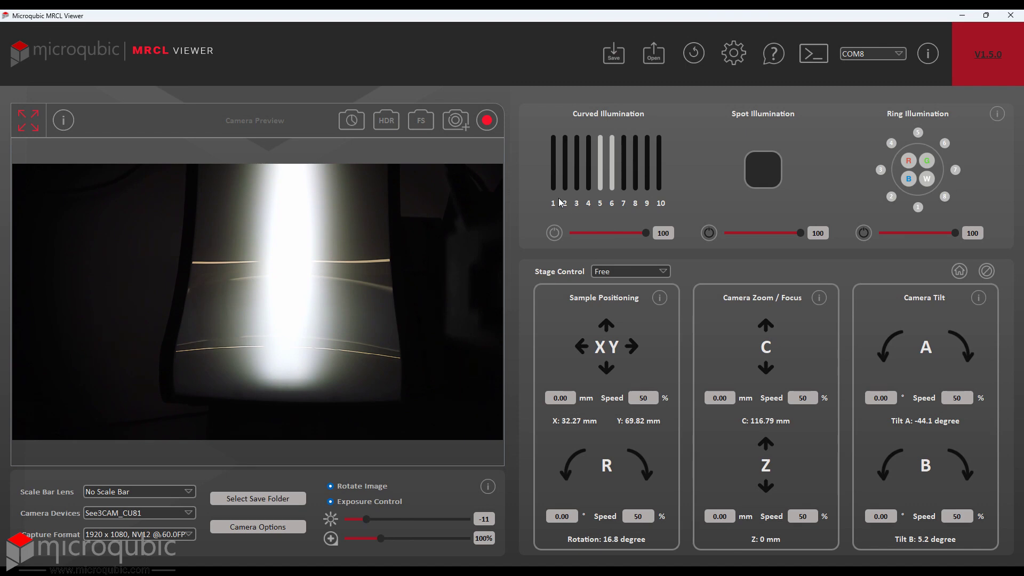
{"action": "left_click", "coordinate": [555, 184]}
{"action": "left_click", "coordinate": [564, 179]}
{"action": "left_click", "coordinate": [576, 178]}
{"action": "left_click", "coordinate": [588, 175]}
{"action": "left_click", "coordinate": [624, 175]}
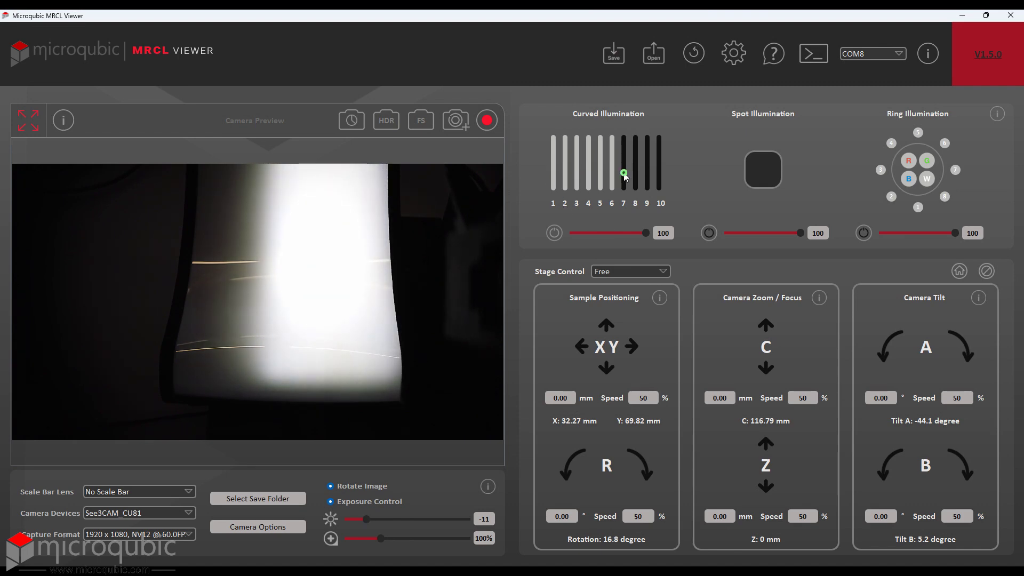
{"action": "left_click", "coordinate": [635, 173]}
{"action": "left_click", "coordinate": [647, 171]}
{"action": "left_click", "coordinate": [659, 174]}
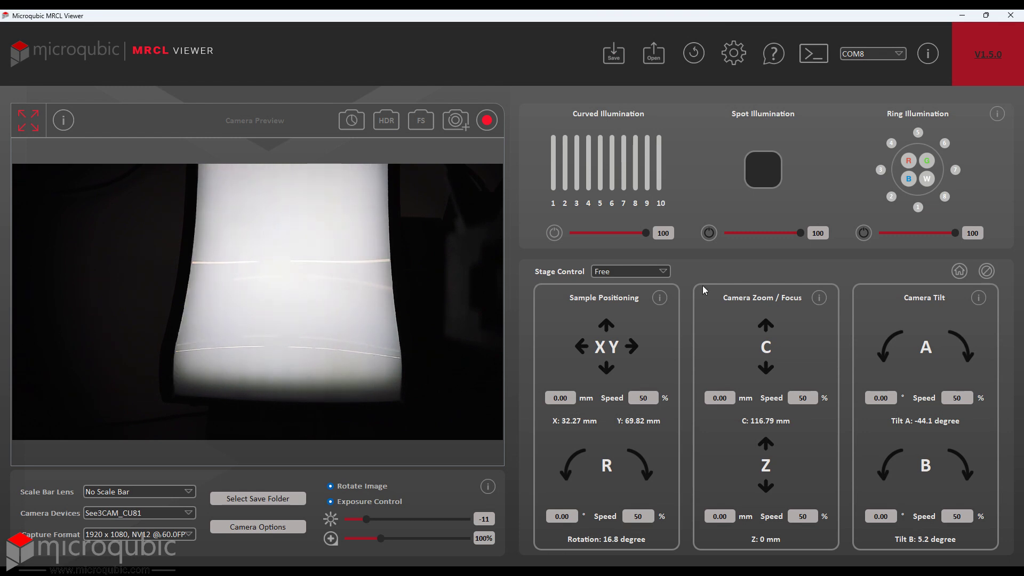
Step: Set the exposure to -6 and switch on the spot and ring illumination
{"action": "left_click_drag", "start_coordinate": [395, 519], "coordinate": [412, 519]}
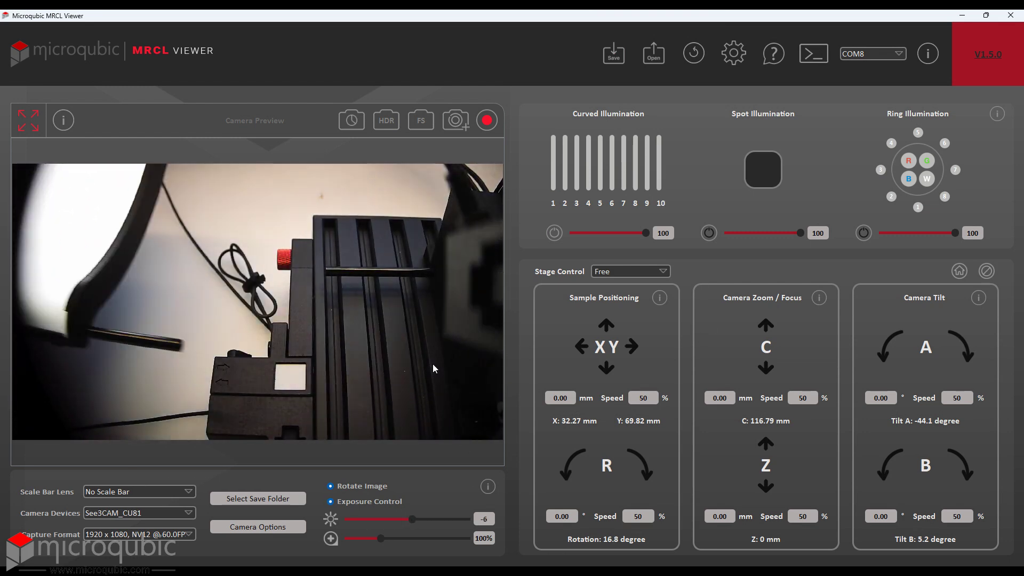
{"action": "left_click", "coordinate": [708, 233]}
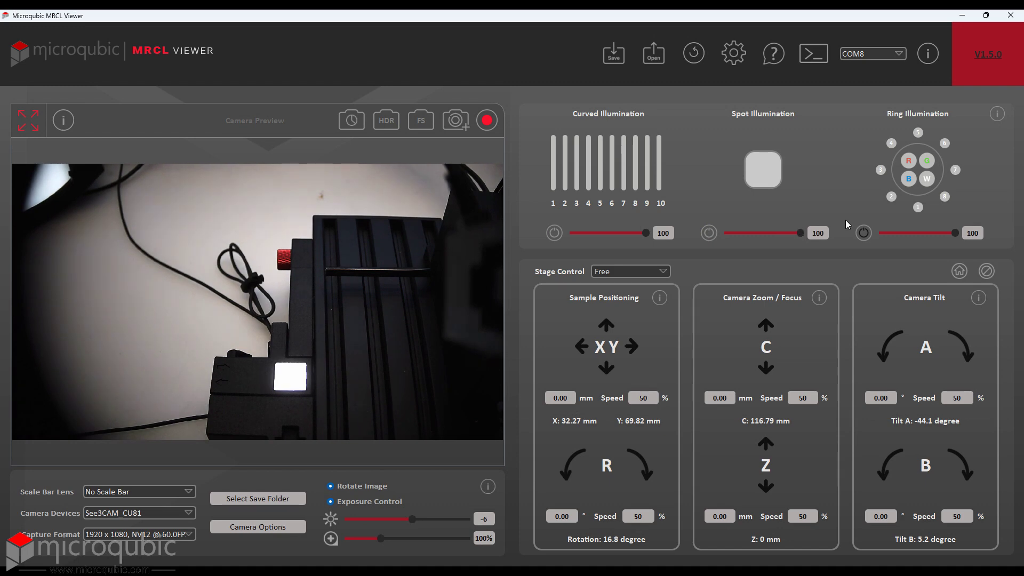
{"action": "left_click", "coordinate": [864, 233]}
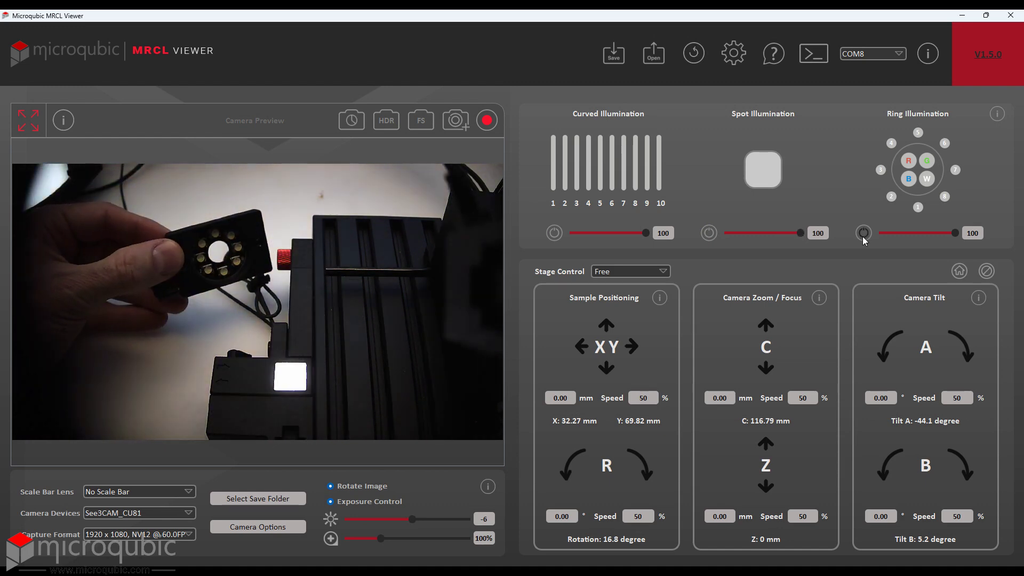
{"action": "left_click", "coordinate": [864, 234]}
Step: Switch off the ring illumination LEDs one after another from 1 to 8
{"action": "left_click", "coordinate": [918, 208]}
{"action": "left_click", "coordinate": [891, 197]}
{"action": "left_click", "coordinate": [880, 171]}
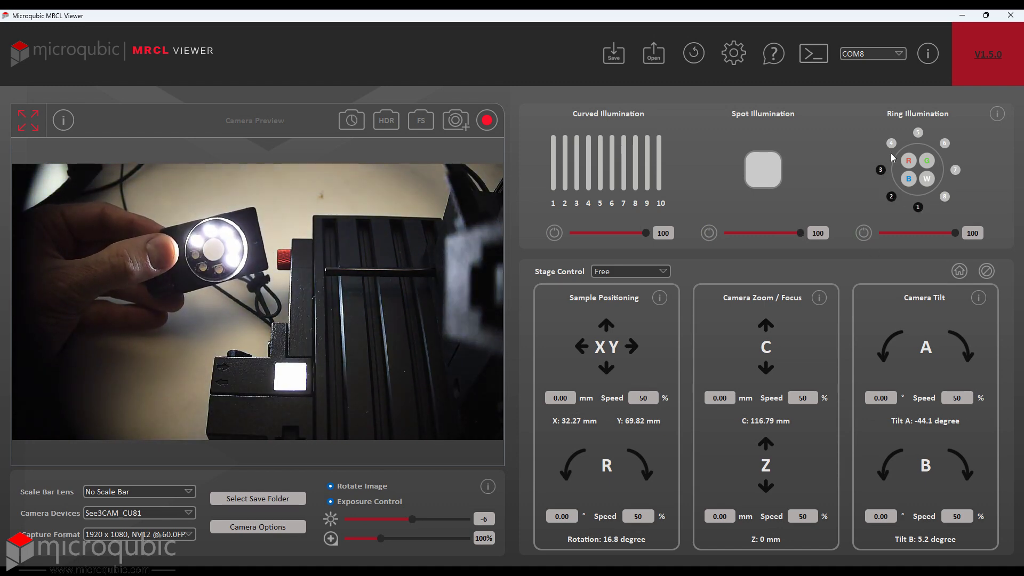
{"action": "left_click", "coordinate": [891, 144]}
{"action": "left_click", "coordinate": [917, 133]}
{"action": "left_click", "coordinate": [944, 144]}
{"action": "left_click", "coordinate": [955, 171]}
{"action": "left_click", "coordinate": [944, 196]}
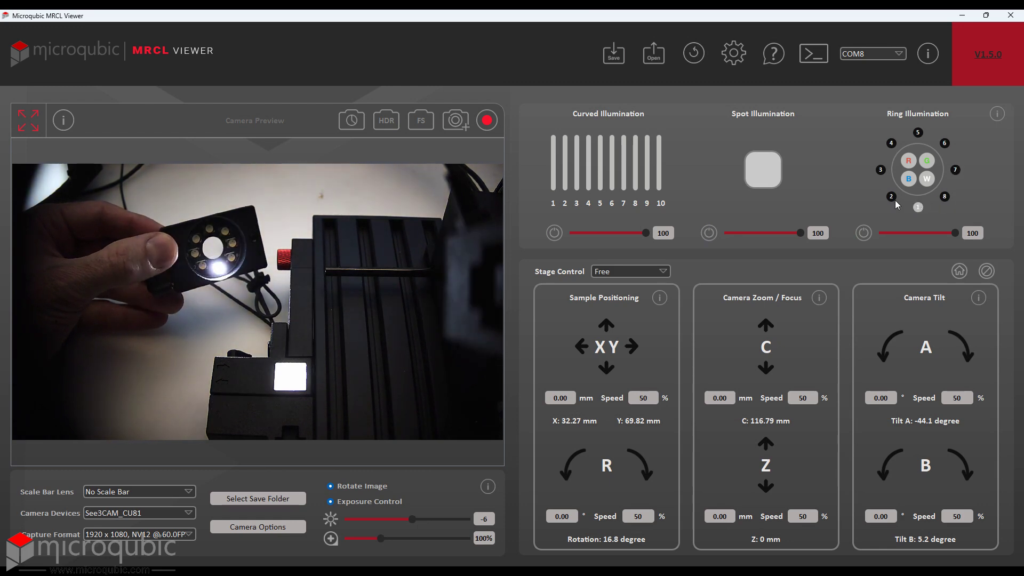
Step: Switch the ring LEDs back on and vary the ring brightness, ending at 100
{"action": "left_click", "coordinate": [891, 143]}
{"action": "left_click", "coordinate": [918, 133]}
{"action": "left_click", "coordinate": [944, 143]}
{"action": "left_click", "coordinate": [955, 170]}
{"action": "mouse_move", "coordinate": [952, 234]}
{"action": "left_mouse_down"}
{"action": "mouse_move", "coordinate": [900, 233]}
{"action": "mouse_move", "coordinate": [969, 237]}
{"action": "left_mouse_up"}
Step: Try the ring illumination in single colors: red, green, blue and white
{"action": "left_click", "coordinate": [927, 179]}
{"action": "left_click", "coordinate": [909, 180]}
{"action": "left_click", "coordinate": [927, 161]}
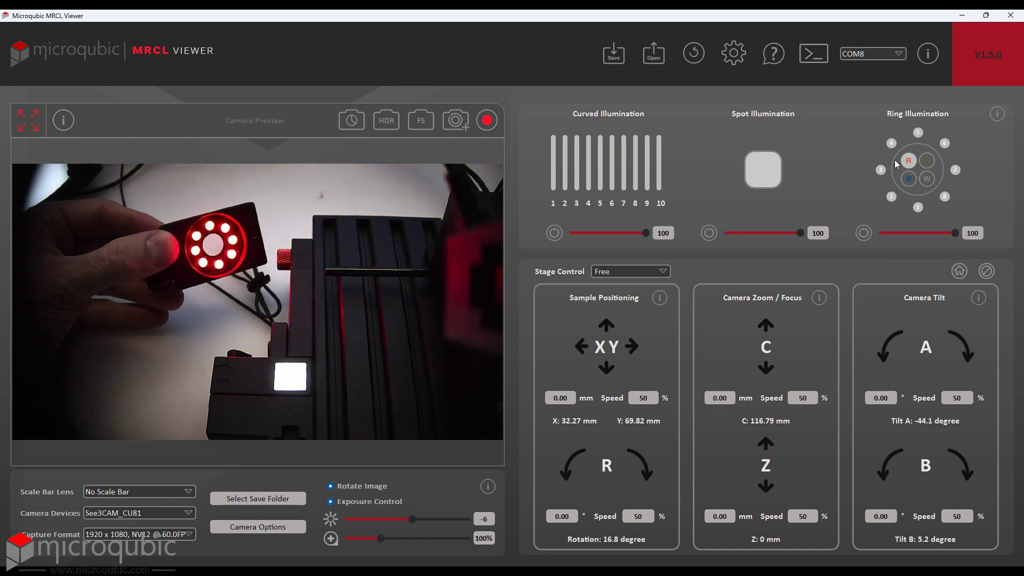
{"action": "left_click", "coordinate": [909, 161]}
{"action": "left_click", "coordinate": [926, 165]}
{"action": "left_click", "coordinate": [927, 163]}
{"action": "left_click", "coordinate": [908, 179]}
{"action": "left_click", "coordinate": [908, 179]}
{"action": "left_click", "coordinate": [927, 179]}
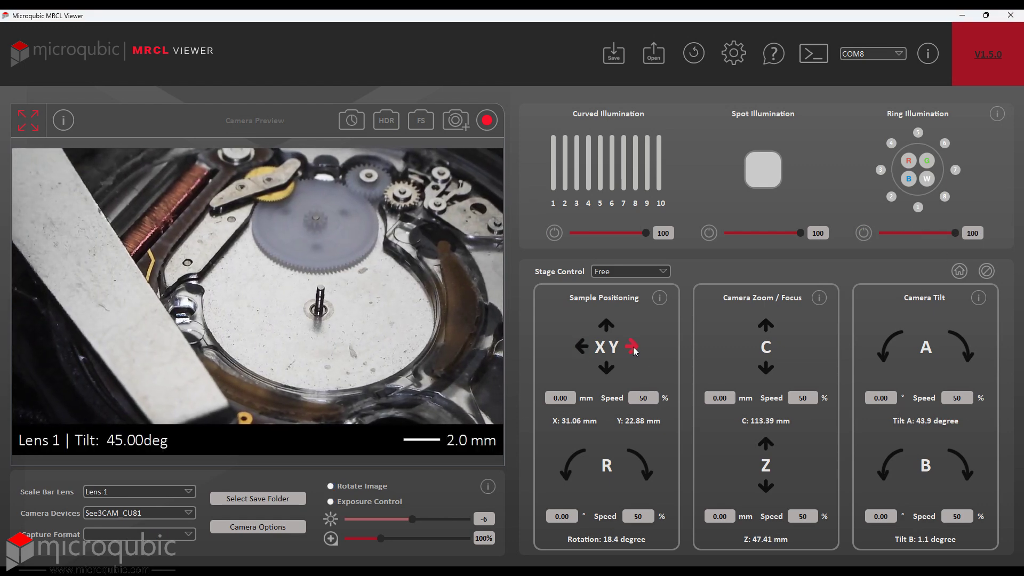
Step: In Free stage control, move the sample to about X 35.93 mm, Y 22.3 mm and rotate it to about 62.3°
{"action": "left_click", "coordinate": [632, 347]}
{"action": "left_click", "coordinate": [605, 325]}
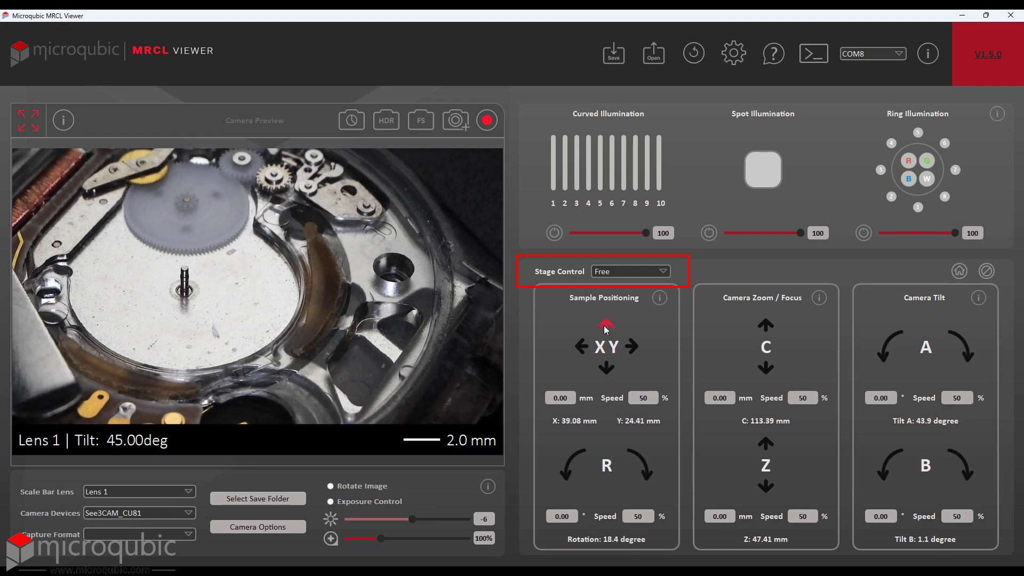
{"action": "left_click", "coordinate": [583, 348]}
{"action": "left_click", "coordinate": [643, 468]}
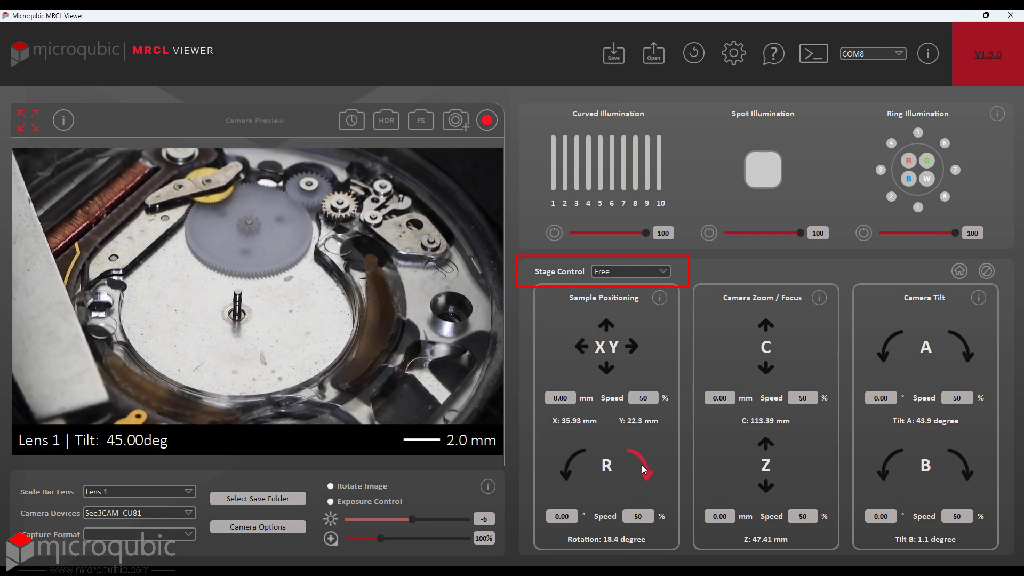
Step: Tilt camera axis A to about 57.4° and switch off the ring illumination
{"action": "left_click", "coordinate": [889, 346]}
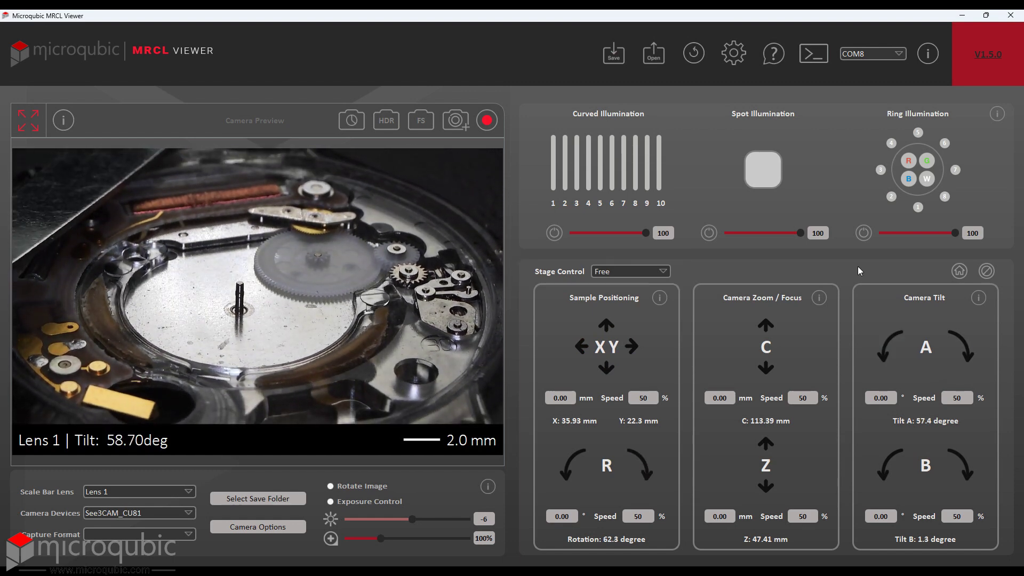
{"action": "left_click", "coordinate": [863, 235]}
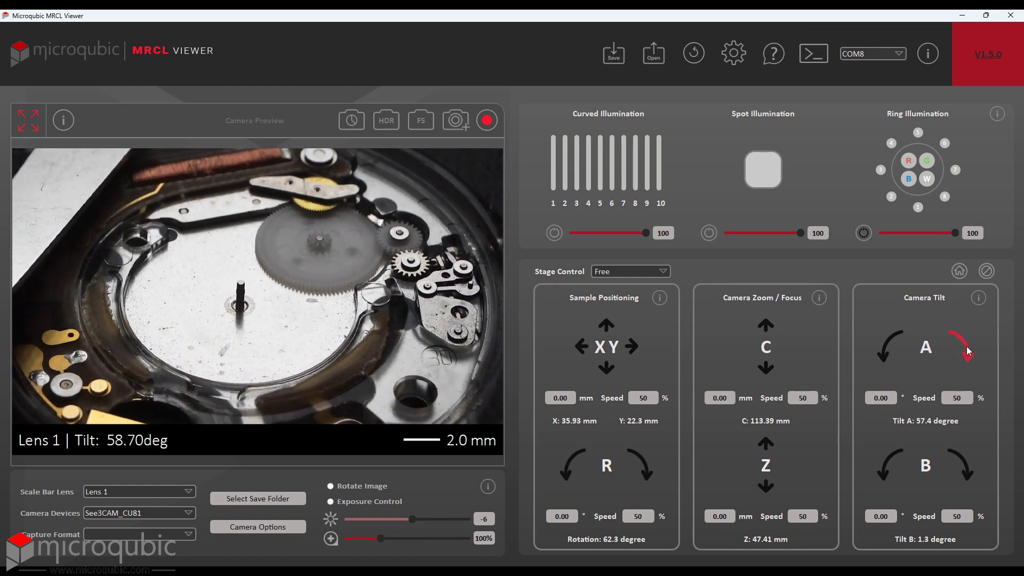
Step: Set the stage control to Relative and move the sample 5 mm in the positive X direction at 10% speed
{"action": "left_click", "coordinate": [624, 271]}
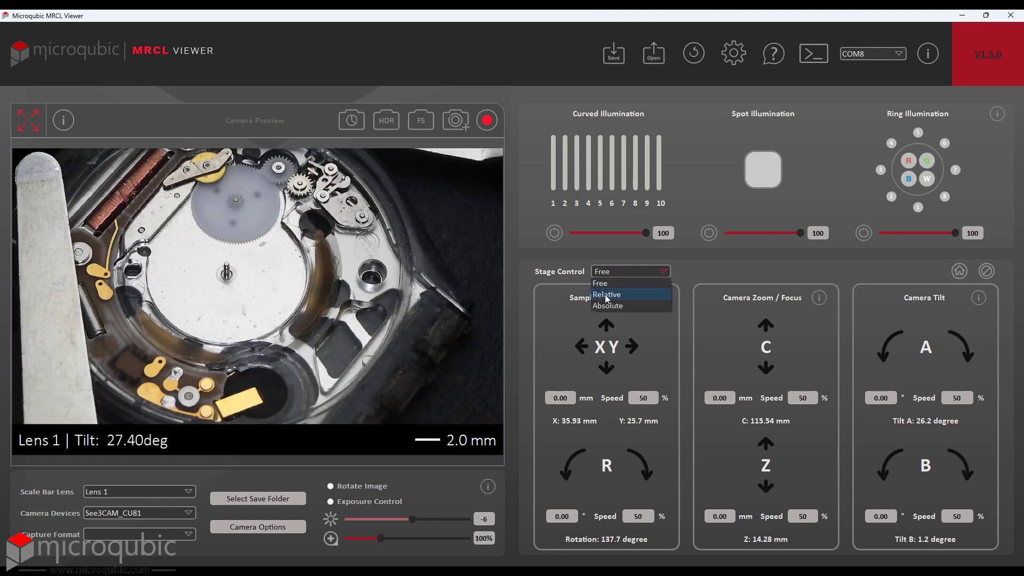
{"action": "left_click", "coordinate": [607, 299]}
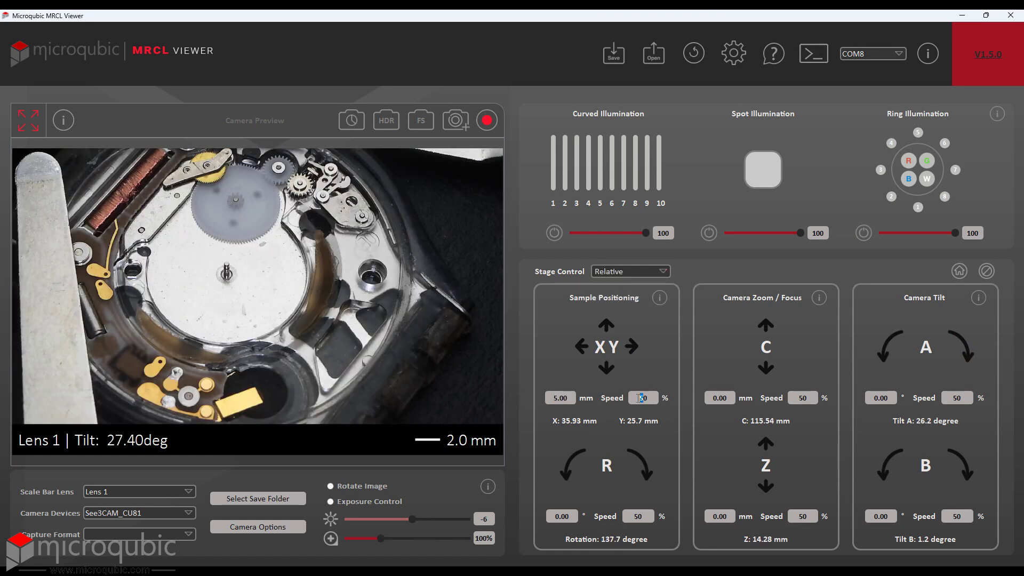
{"action": "left_click", "coordinate": [632, 347]}
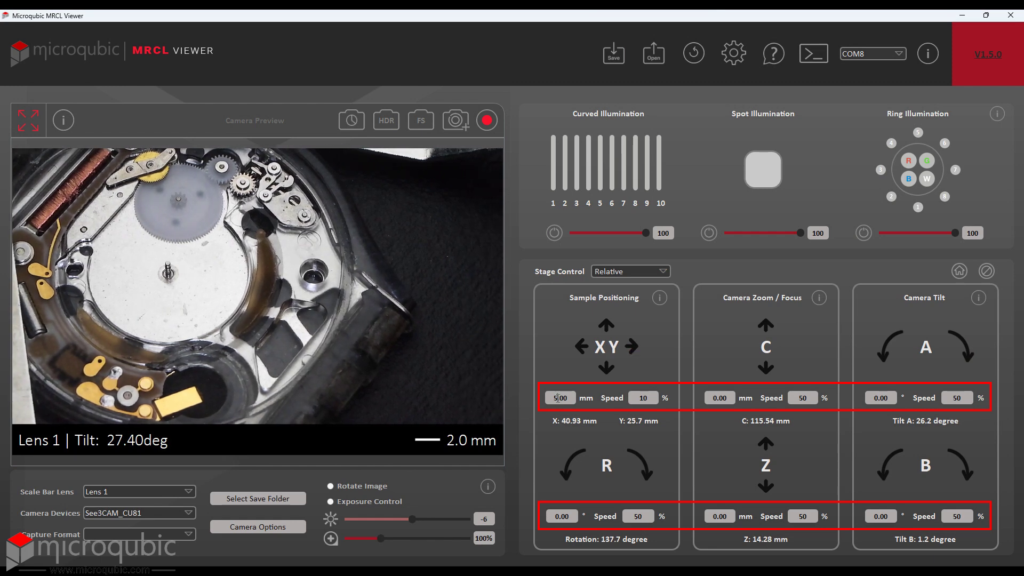
Step: With a relative step of 10 mm at 50% speed, move the sample along Y and in the negative X direction
{"action": "left_click", "coordinate": [605, 374]}
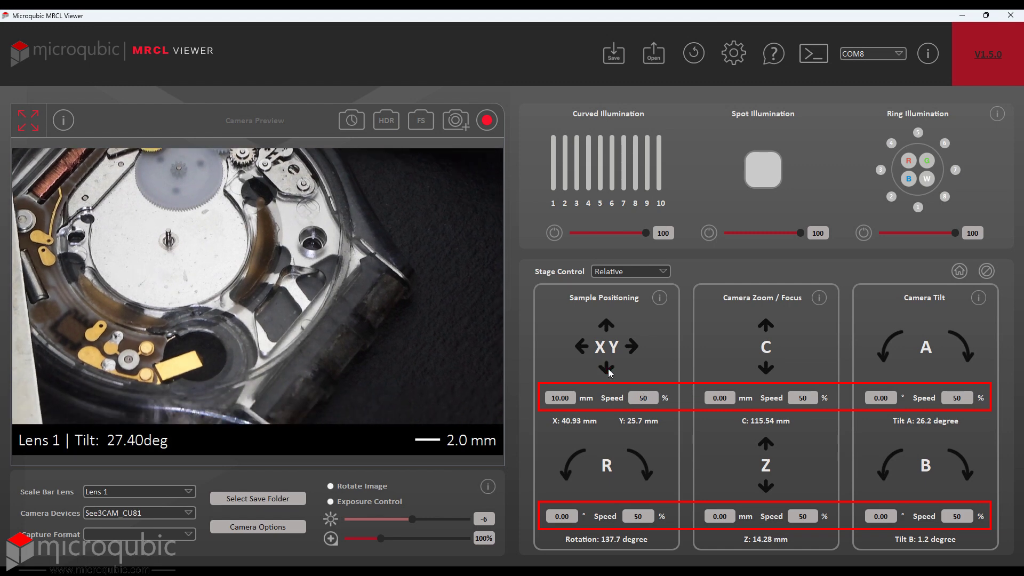
{"action": "left_click", "coordinate": [581, 347]}
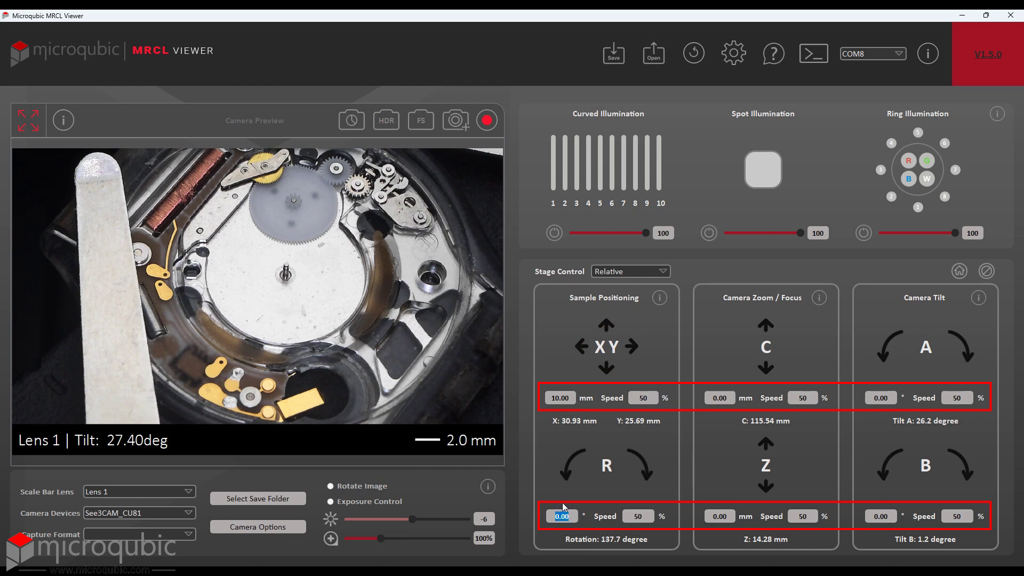
Step: Set the relative rotation step to 360° at 2% speed and the camera tilt A step to 45°
{"action": "type", "text": "36"}
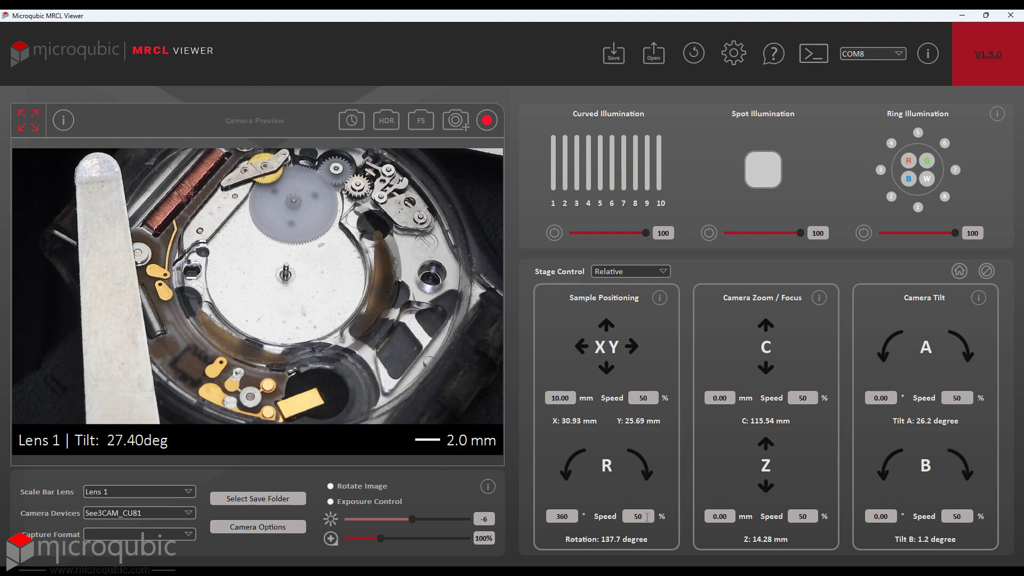
{"action": "type", "text": "0"}
{"action": "key", "text": "Tab"}
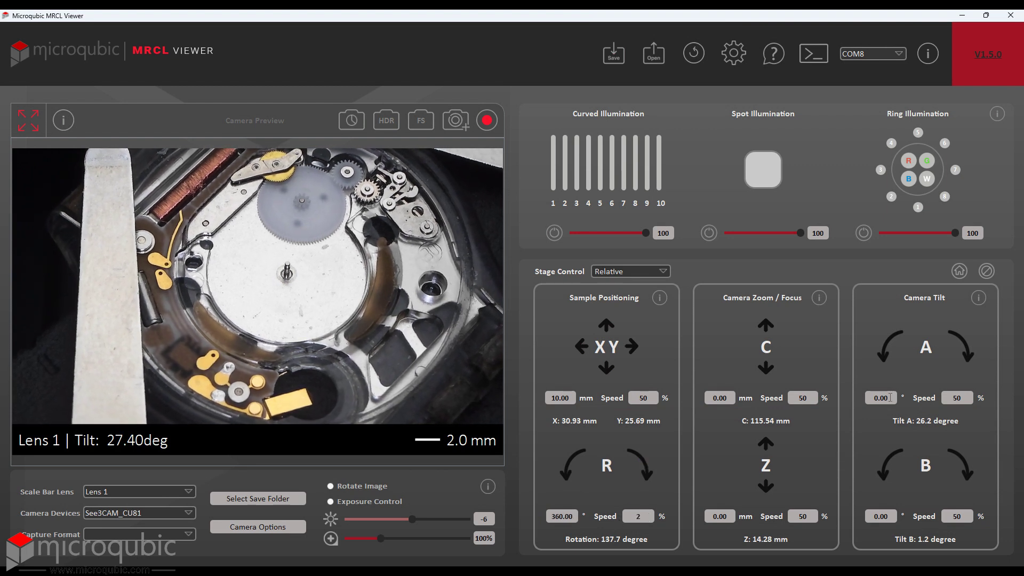
{"action": "double_click", "coordinate": [889, 397]}
{"action": "type", "text": "45"}
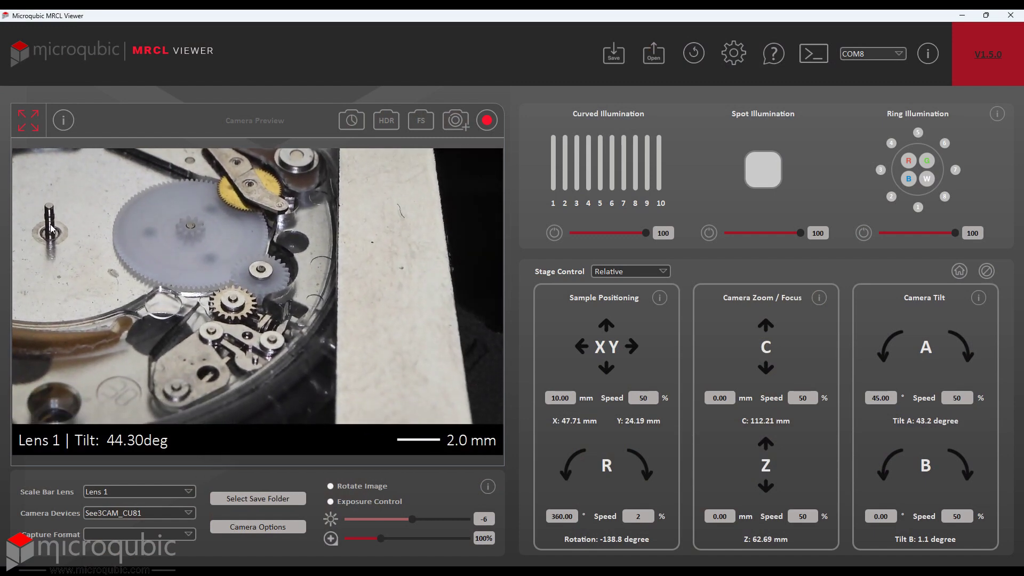
Step: Recentre the camera view on chosen features of the watch movement, first in the small preview and again with the preview expanded
{"action": "double_click", "coordinate": [50, 230]}
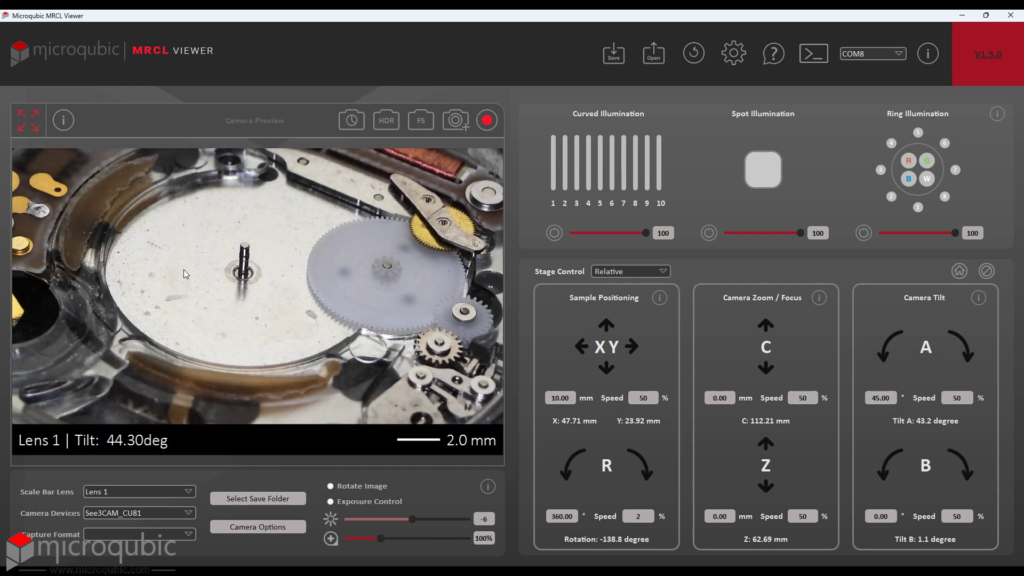
{"action": "double_click", "coordinate": [25, 250]}
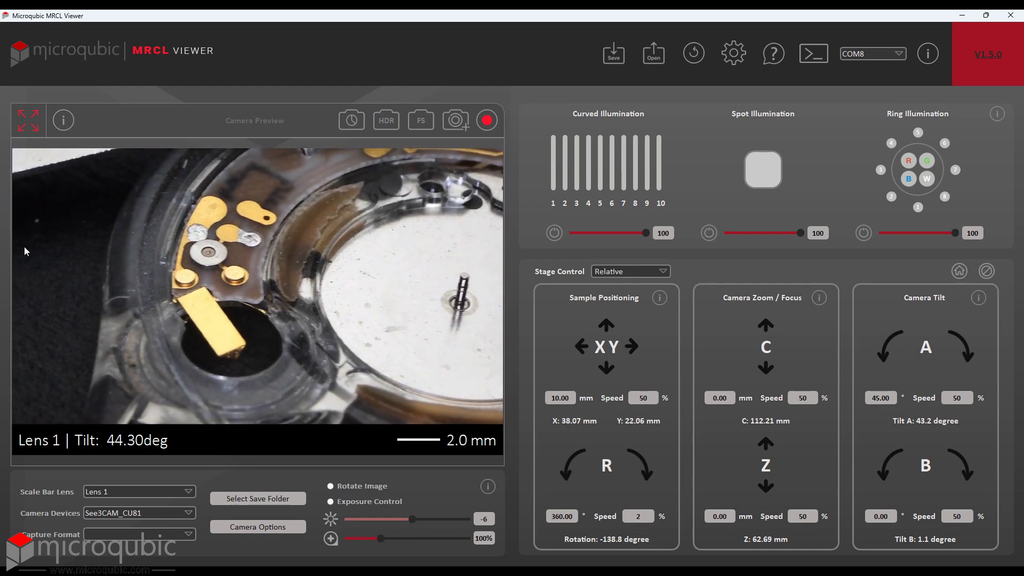
{"action": "double_click", "coordinate": [474, 302]}
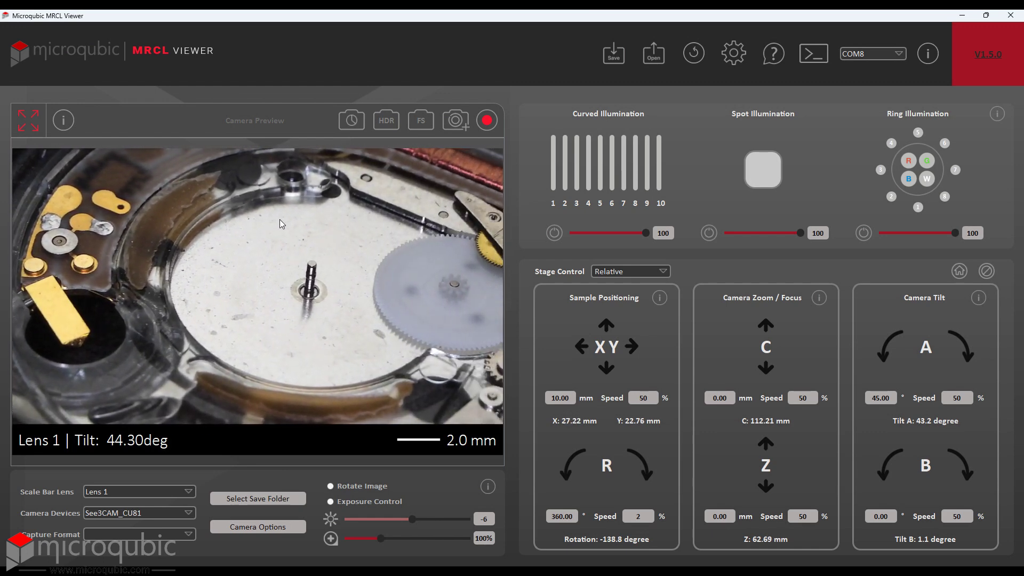
{"action": "left_click", "coordinate": [27, 123]}
{"action": "double_click", "coordinate": [826, 236]}
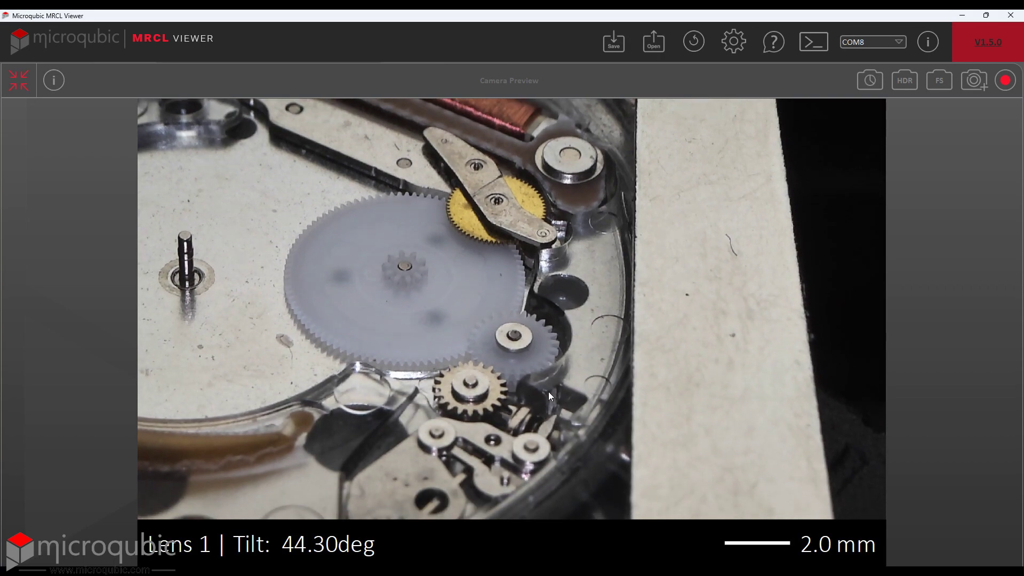
{"action": "double_click", "coordinate": [197, 283]}
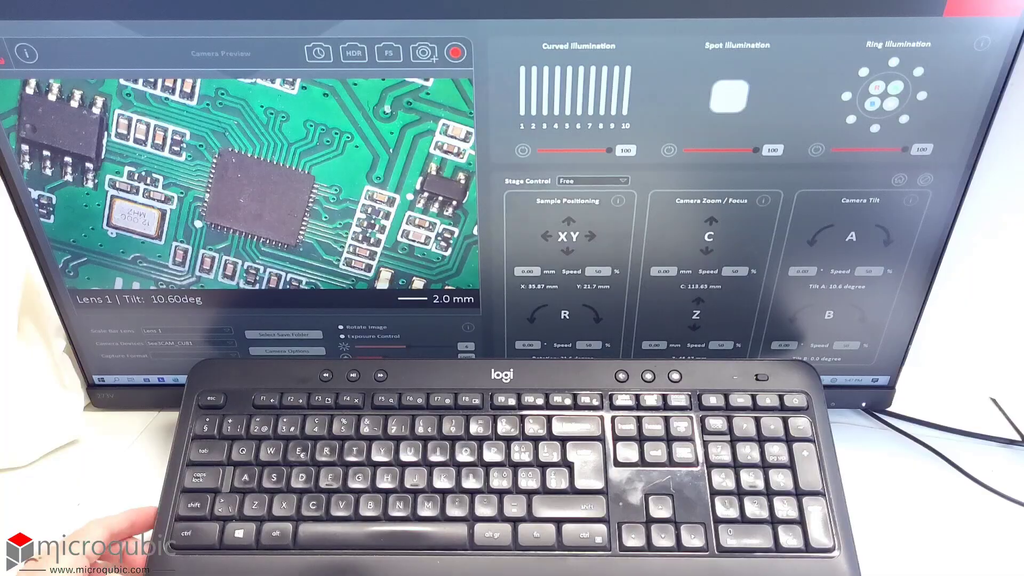
Step: In Free stage control, jog the circuit board along Y, tilt camera axis A to about 23.6°, and adjust rotation and zoom
{"action": "key", "text": "Up"}
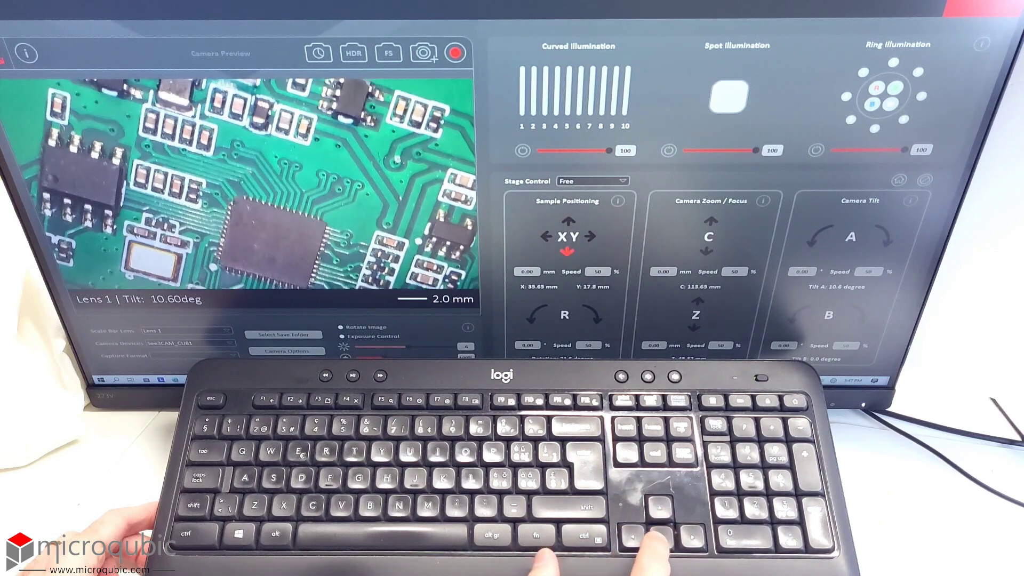
{"action": "key", "text": "a+Down"}
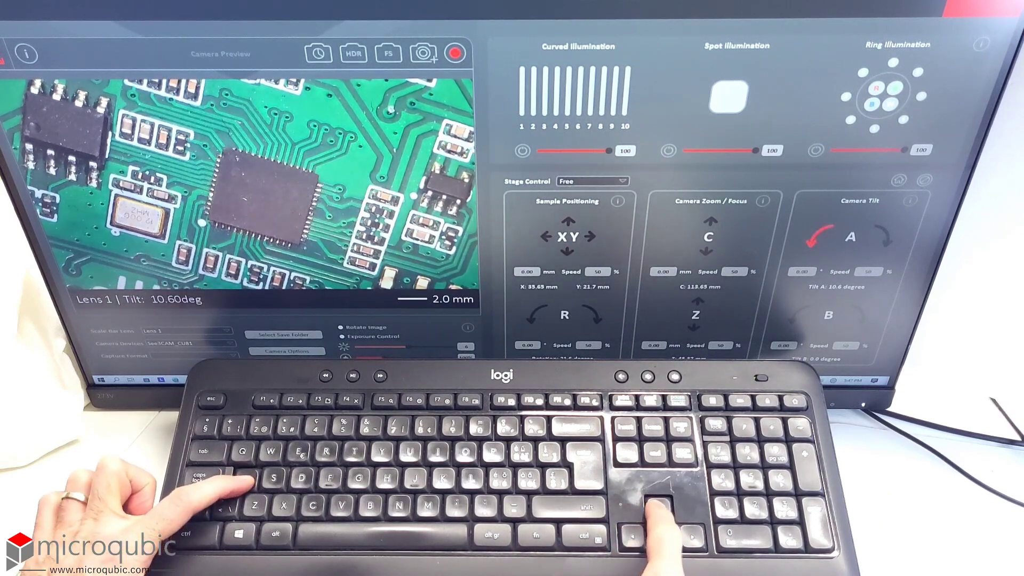
{"action": "key", "text": "z+Down"}
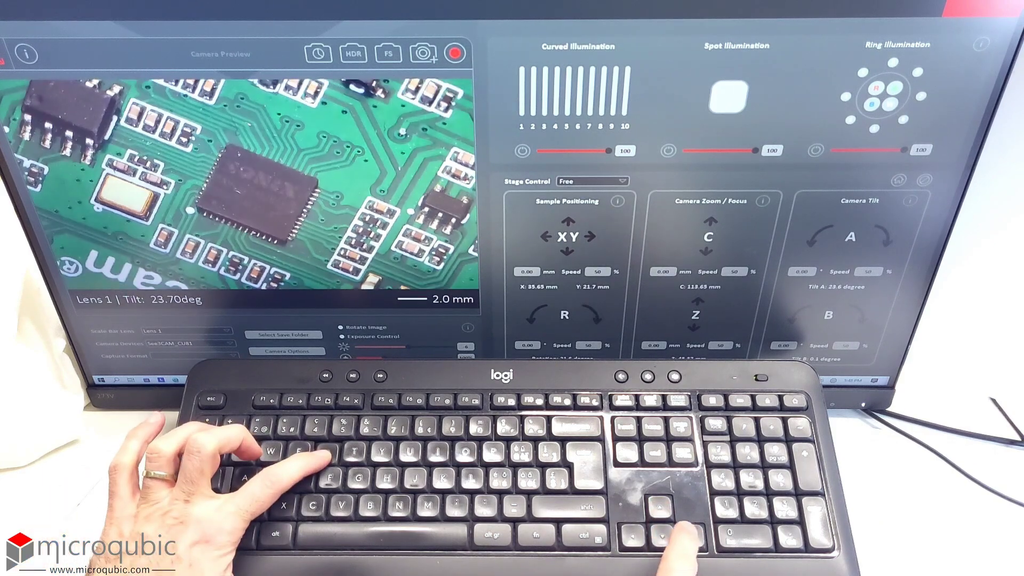
{"action": "key", "text": "z+Down"}
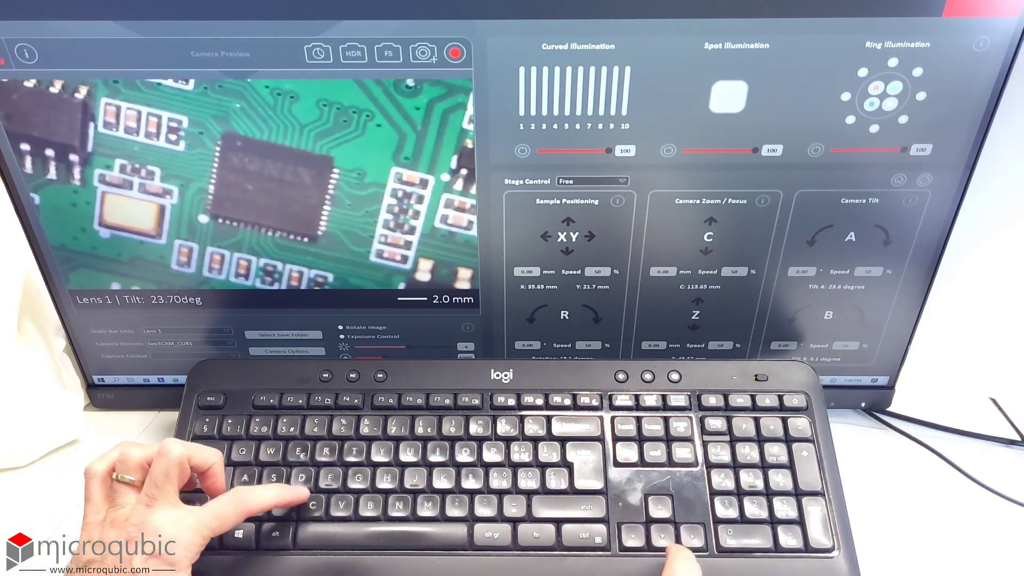
{"action": "key", "text": "c+Up"}
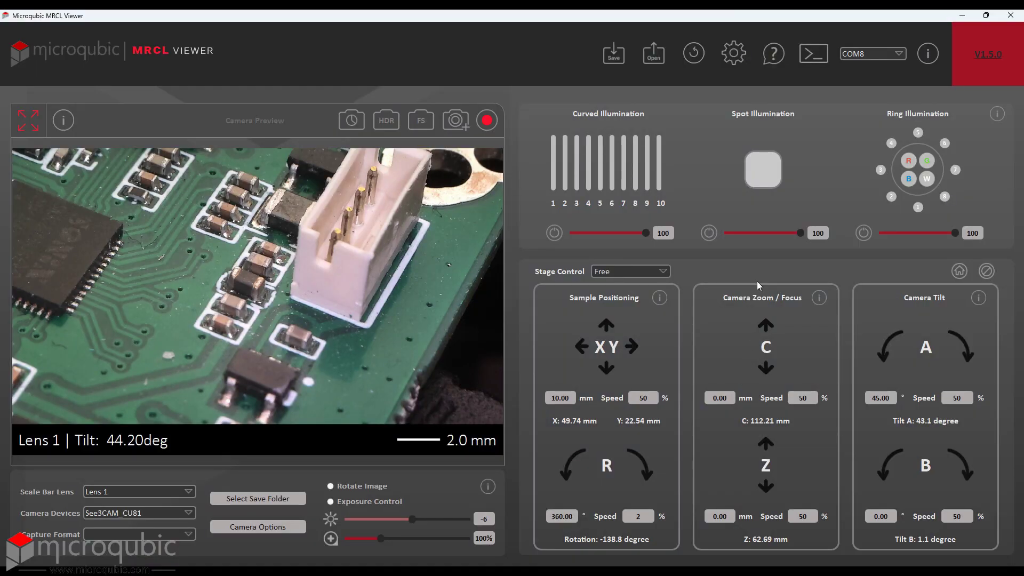
Step: Save the microscope state at three different views of the circuit board as Position1, Position2 and Position3 JSON files
{"action": "left_click", "coordinate": [609, 58]}
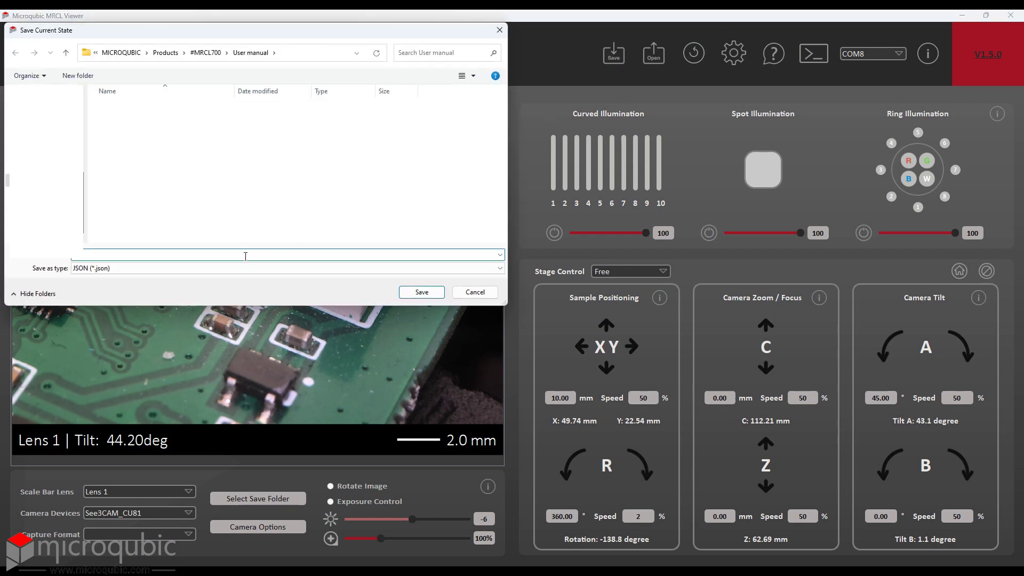
{"action": "key", "text": "Return"}
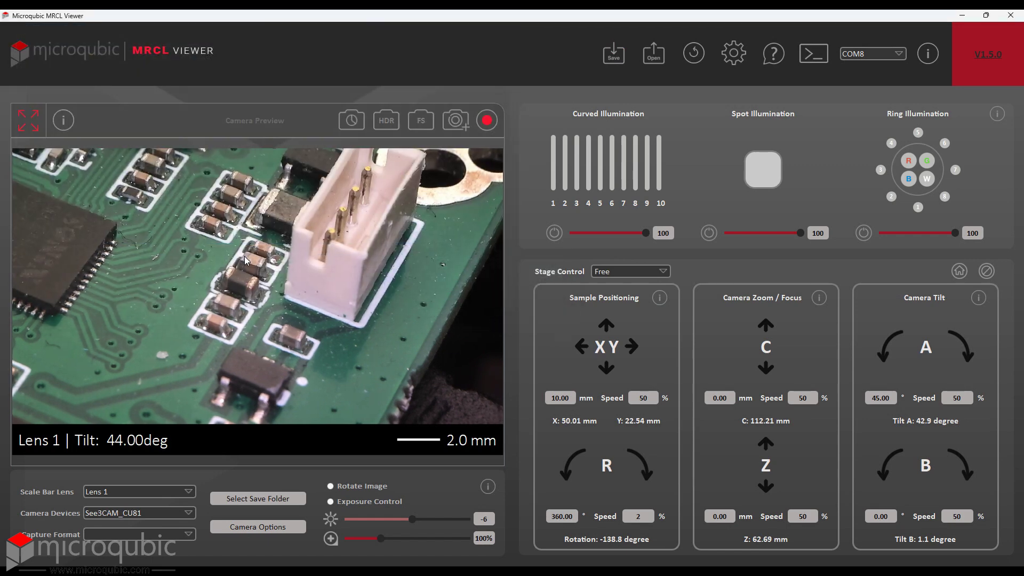
{"action": "left_click", "coordinate": [613, 56]}
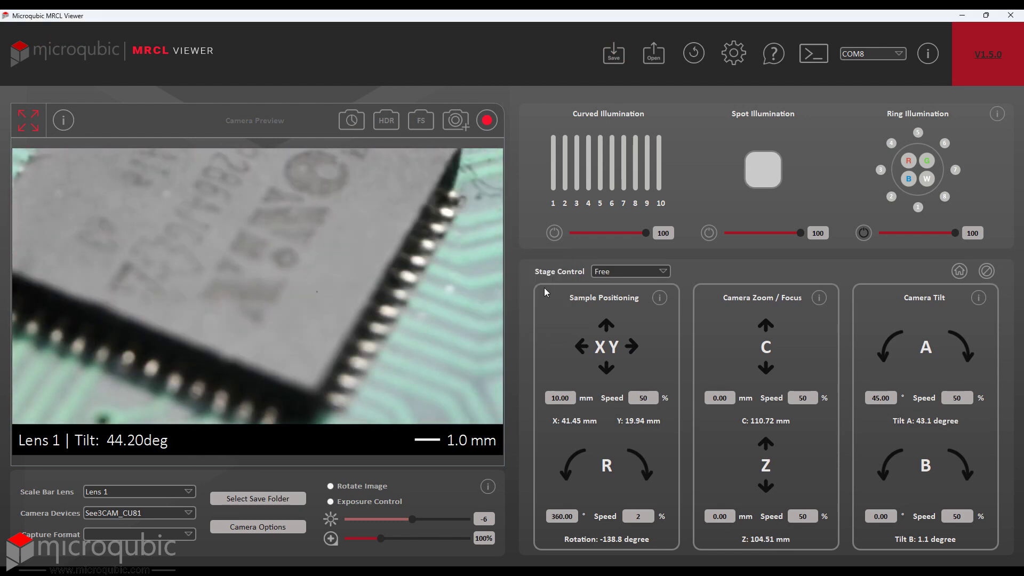
{"action": "left_click", "coordinate": [614, 54]}
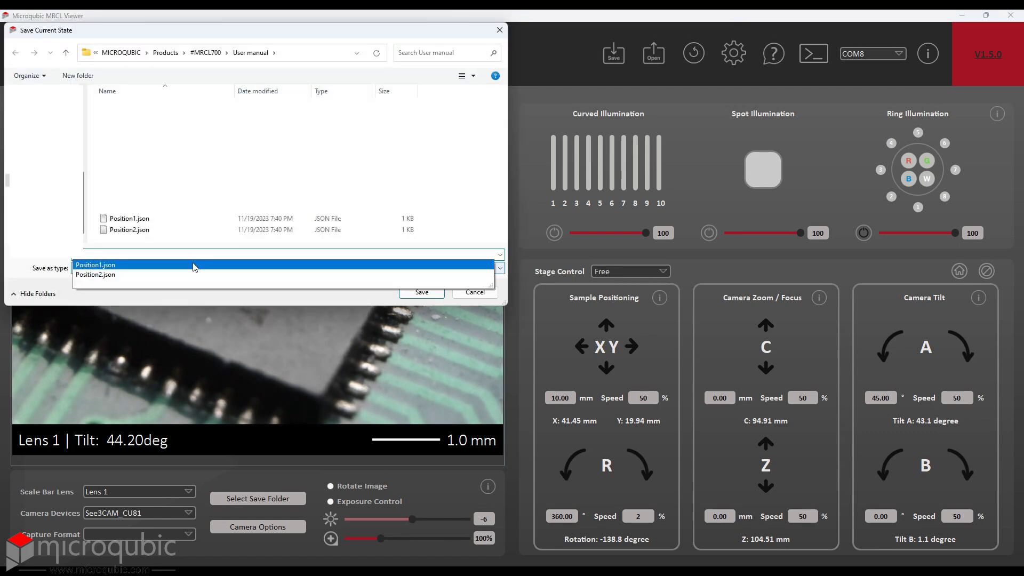
{"action": "type", "text": "Position3"}
{"action": "key", "text": "Return"}
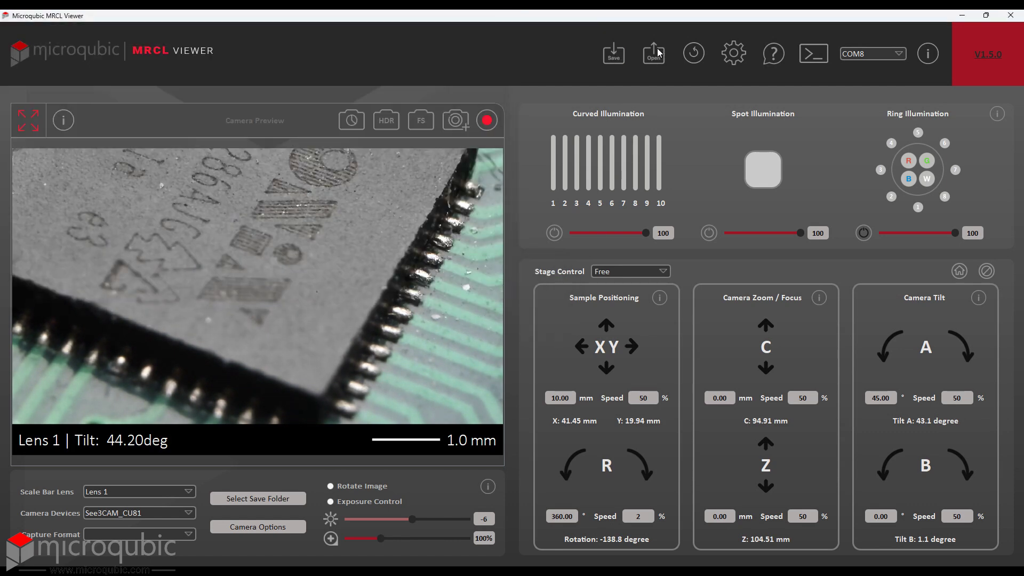
Step: Restore the saved microscope states Position1.json and Position2.json one after the other
{"action": "left_click", "coordinate": [655, 56]}
{"action": "left_click", "coordinate": [421, 292]}
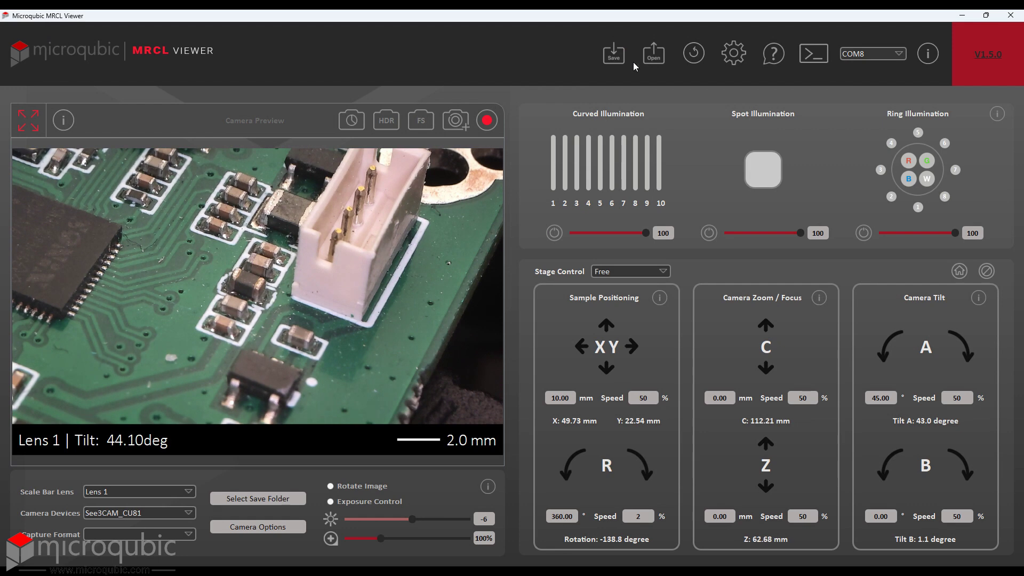
{"action": "left_click", "coordinate": [654, 53]}
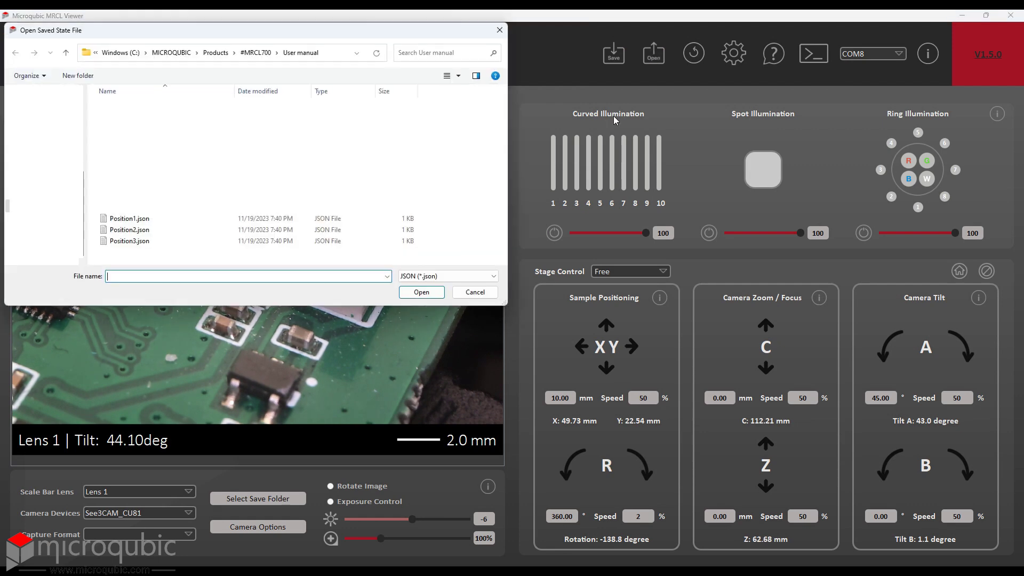
{"action": "double_click", "coordinate": [143, 235]}
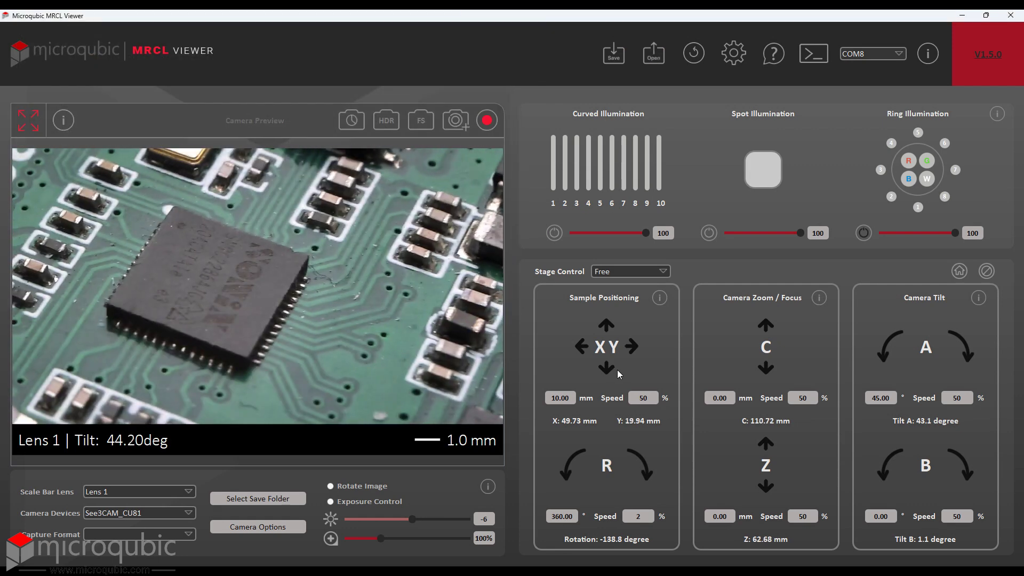
Step: Restore Position1.json again, load Position3.json, and look through the contents of Position1.json in a text editor
{"action": "left_click", "coordinate": [661, 49]}
{"action": "left_click", "coordinate": [421, 292]}
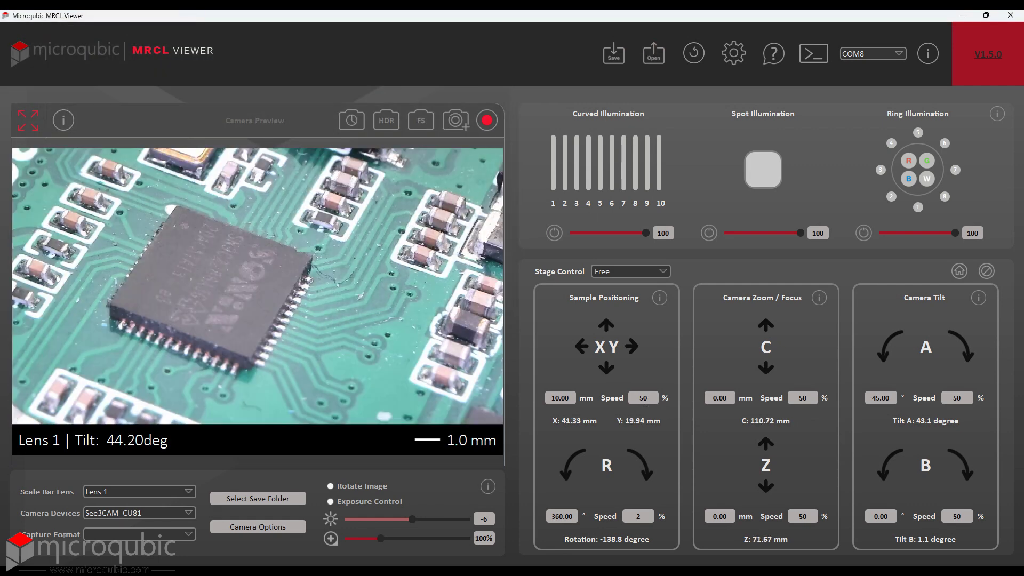
{"action": "left_click", "coordinate": [653, 56]}
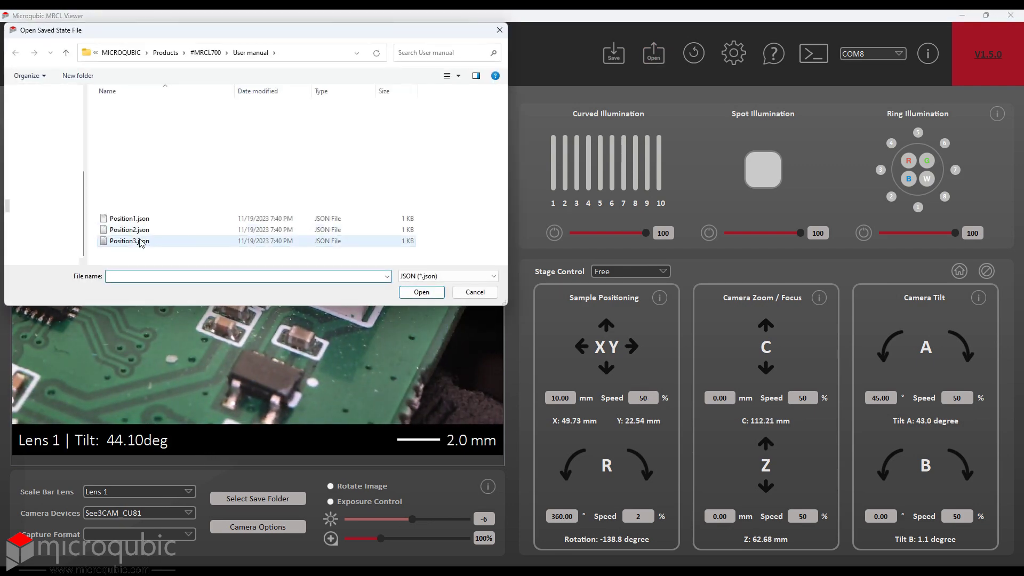
{"action": "left_click", "coordinate": [141, 240]}
{"action": "left_click", "coordinate": [421, 293]}
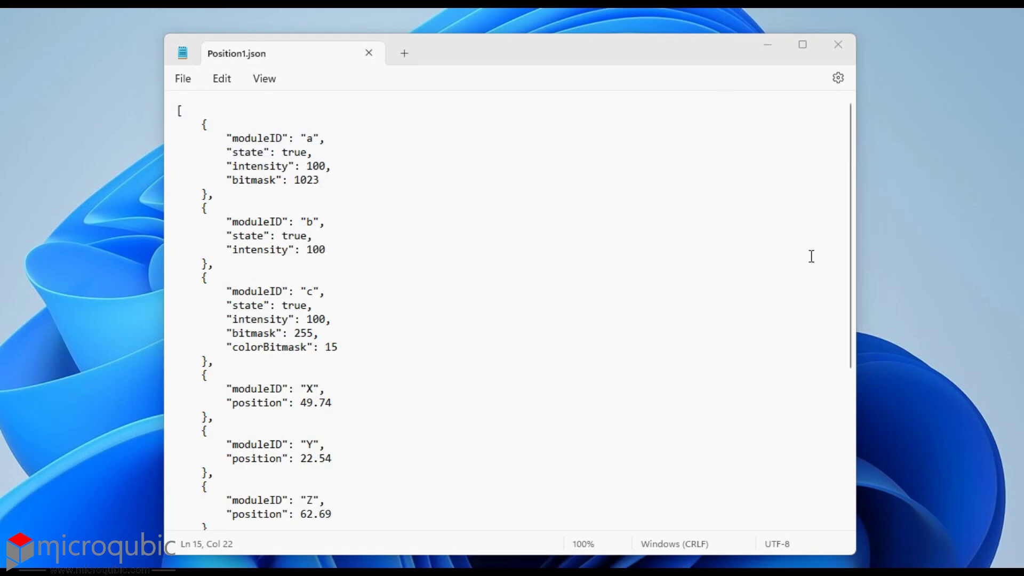
{"action": "left_click_drag", "start_coordinate": [850, 139], "coordinate": [827, 98]}
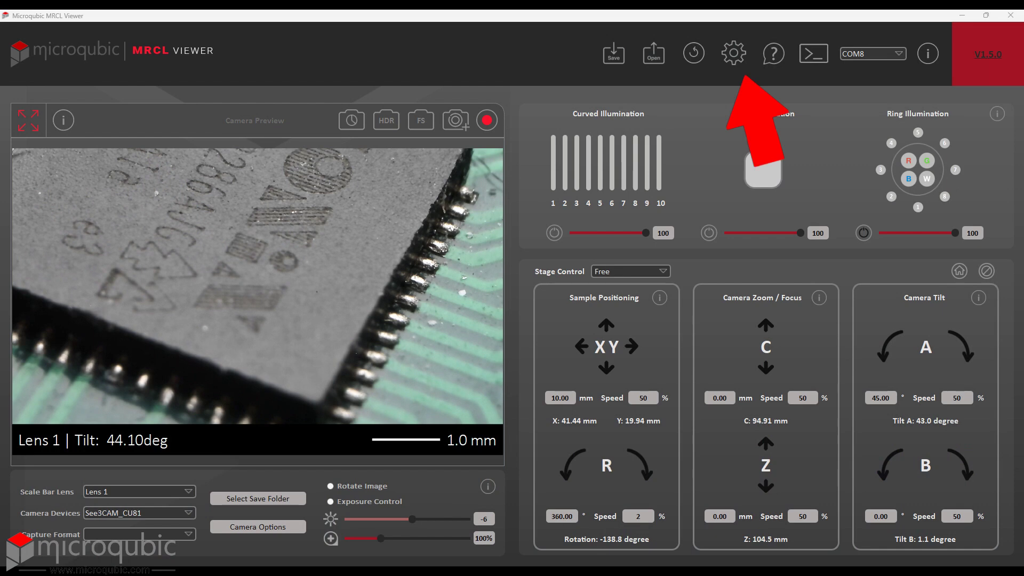
Step: Enable the Save JSON File option in the settings and capture an image of the chip
{"action": "left_click", "coordinate": [734, 52]}
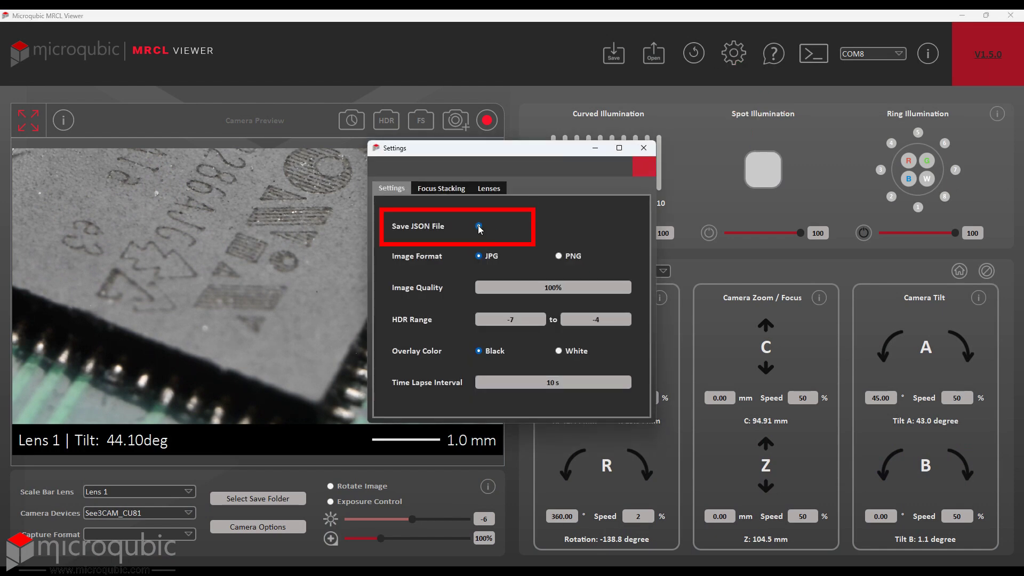
{"action": "left_click", "coordinate": [645, 150]}
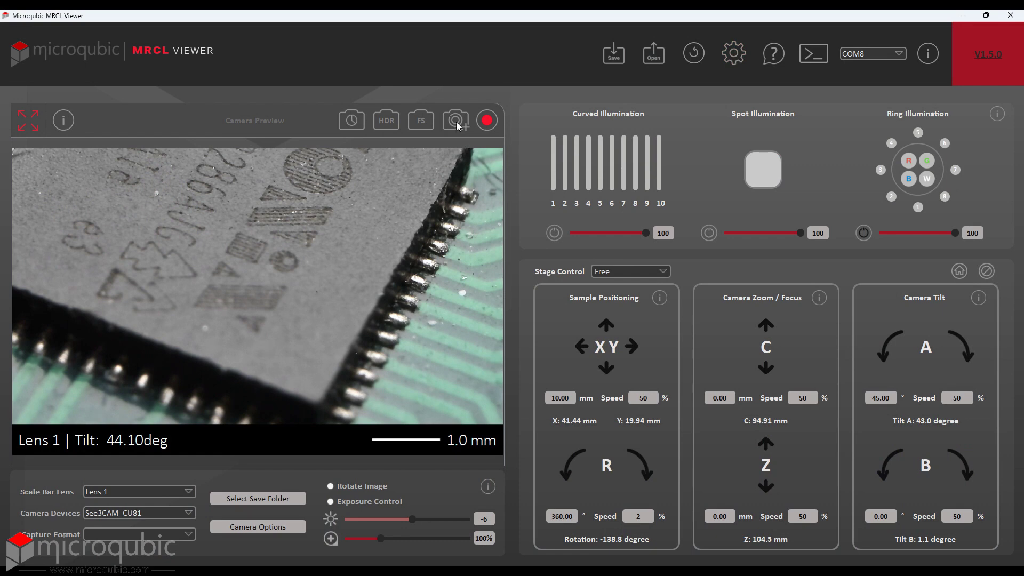
{"action": "left_click", "coordinate": [456, 124]}
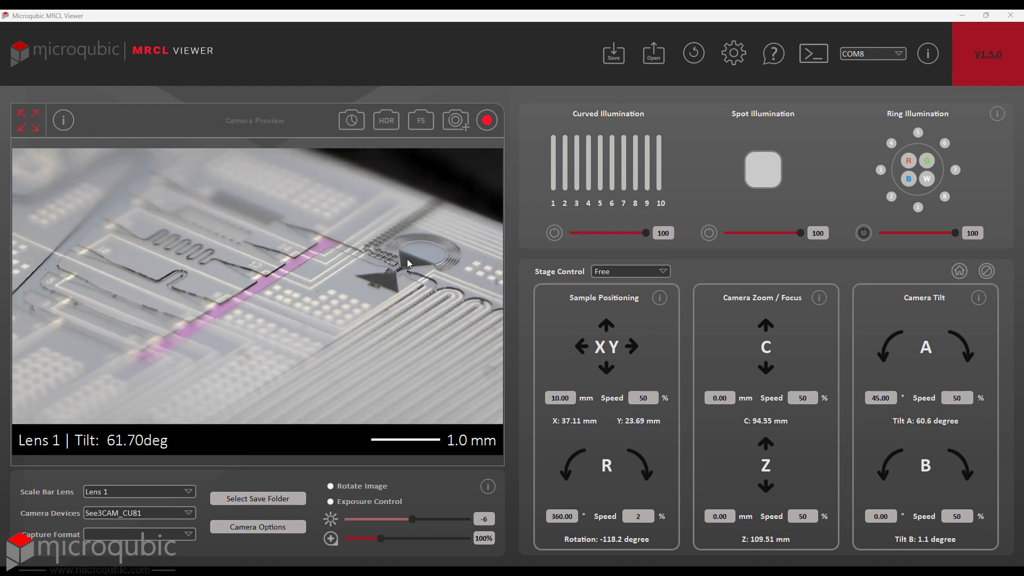
Step: Run a focus stacking capture with the first C-axis position at about 90.47 mm and the second at about 97.23 mm
{"action": "left_click", "coordinate": [421, 121]}
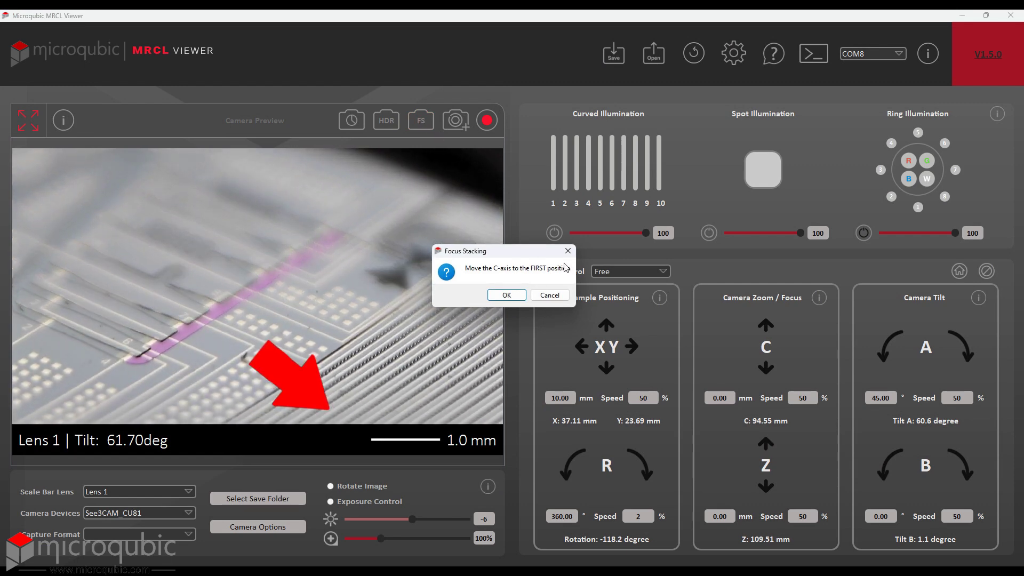
{"action": "left_click", "coordinate": [506, 295]}
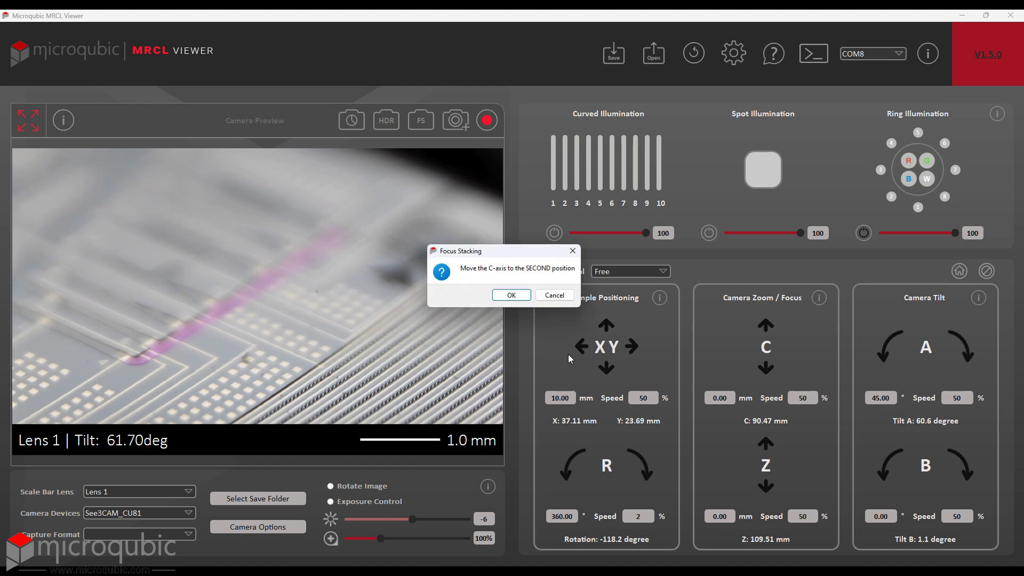
{"action": "left_click", "coordinate": [517, 295]}
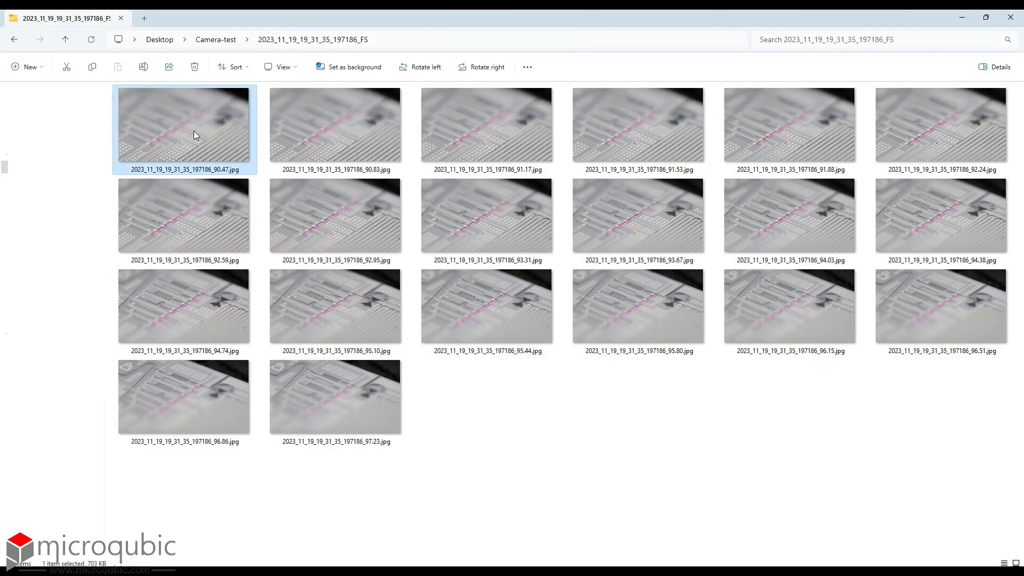
Step: Browse the captured focus stack images, load all of them into Helicon Focus and render them with Method C (pyramid)
{"action": "key", "text": "Right"}
{"action": "key", "text": "Right"}
{"action": "key", "text": "Right"}
{"action": "key", "text": "Right"}
{"action": "key", "text": "Right"}
{"action": "key", "text": "Down"}
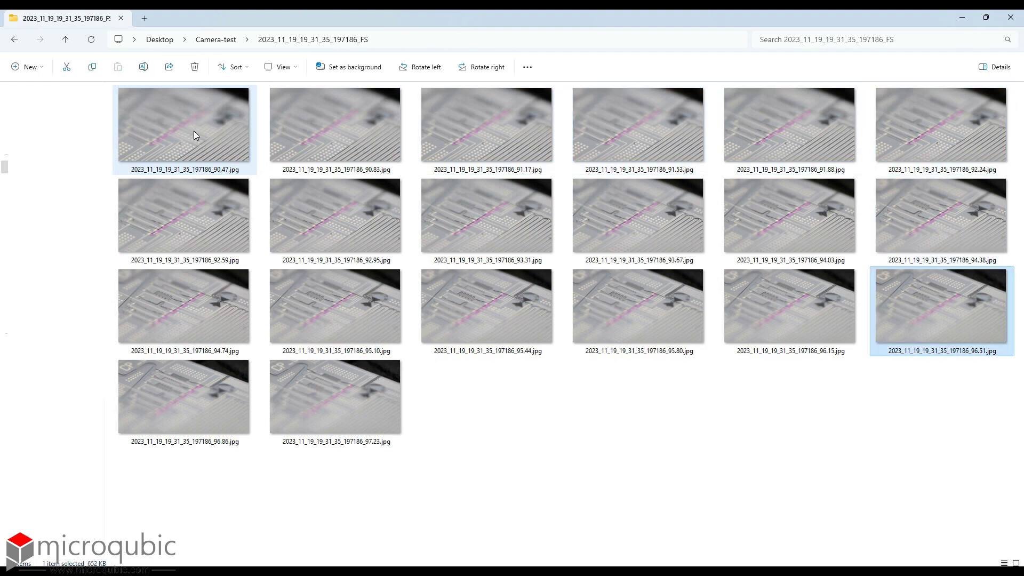
{"action": "key", "text": "ctrl+a"}
{"action": "left_click_drag", "start_coordinate": [193, 121], "coordinate": [421, 228]}
{"action": "left_click", "coordinate": [985, 479]}
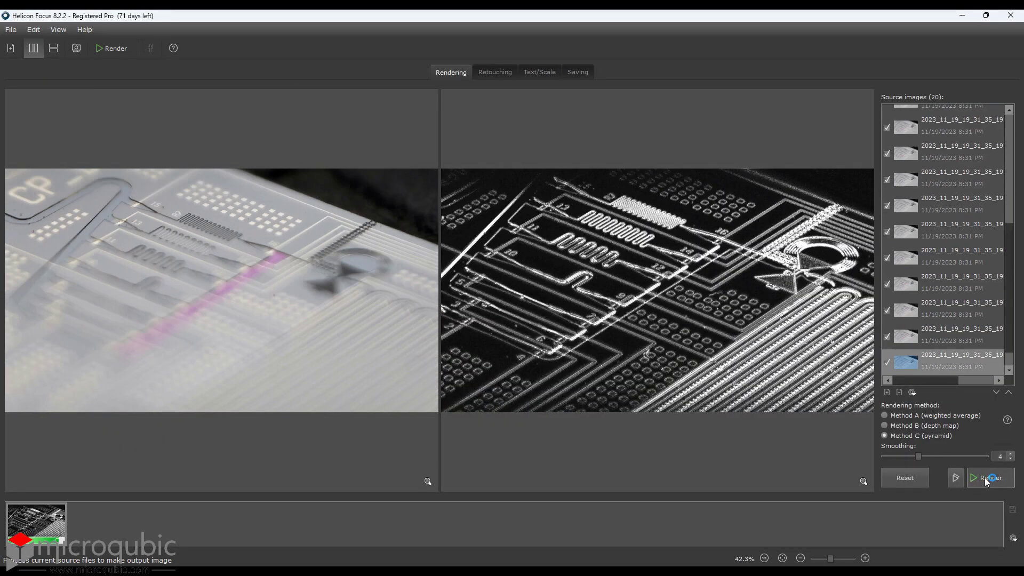
Step: Render the focus stack with Method B (depth map) and again with Method A (weighted average)
{"action": "left_click", "coordinate": [885, 425]}
{"action": "left_click", "coordinate": [985, 479]}
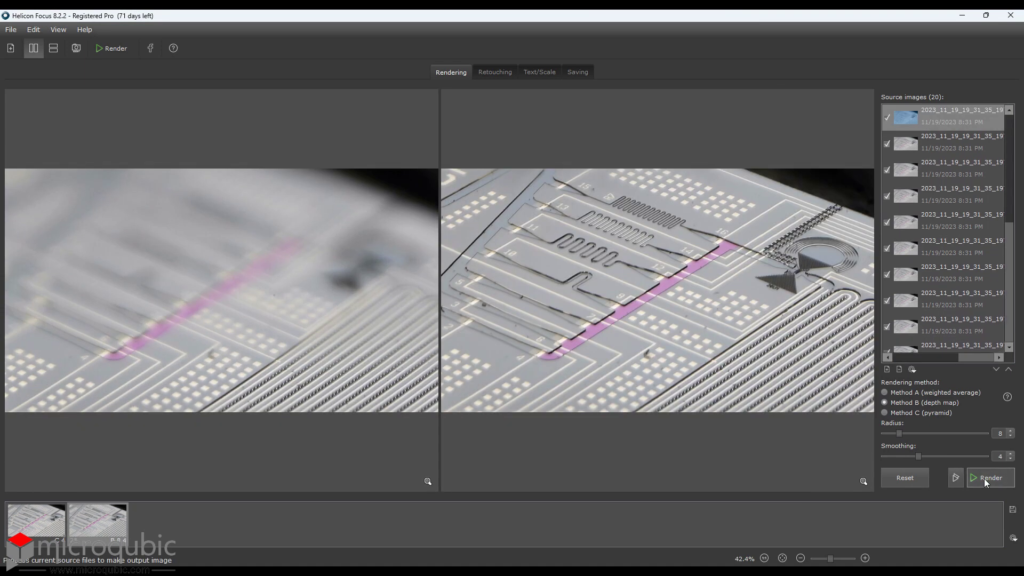
{"action": "left_click", "coordinate": [885, 393]}
{"action": "left_click", "coordinate": [990, 478]}
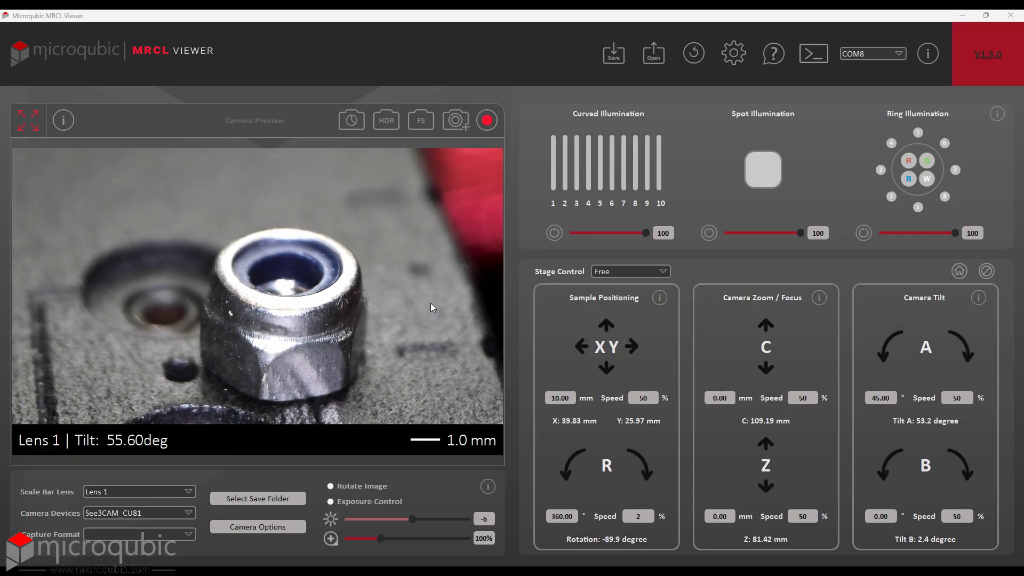
Step: Try the camera exposure at -3, return it to -6, and run an HDR capture of the nut
{"action": "left_click_drag", "start_coordinate": [415, 522], "coordinate": [444, 518]}
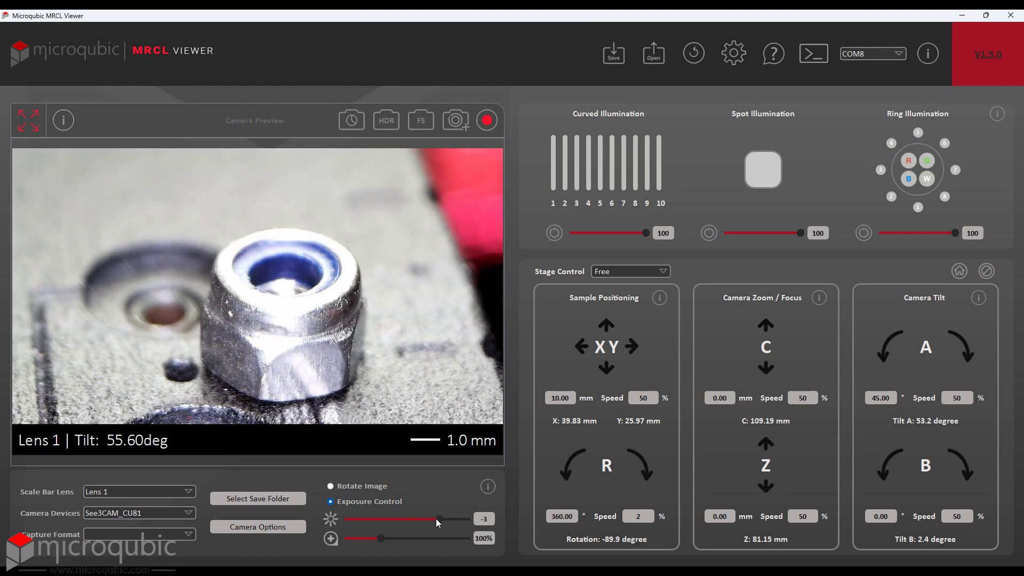
{"action": "left_click_drag", "start_coordinate": [438, 519], "coordinate": [411, 518]}
{"action": "left_click", "coordinate": [733, 61]}
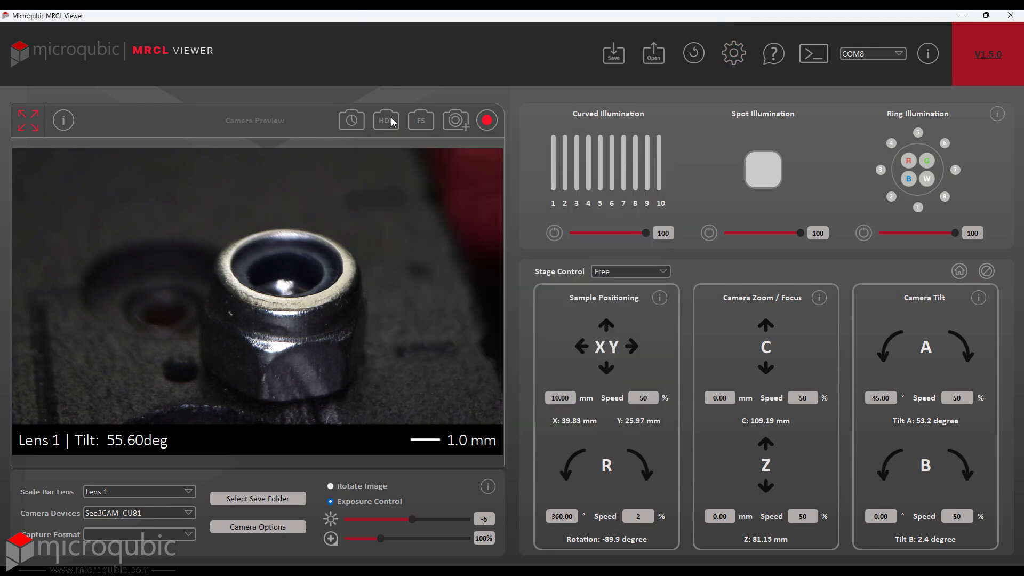
{"action": "left_click", "coordinate": [389, 122]}
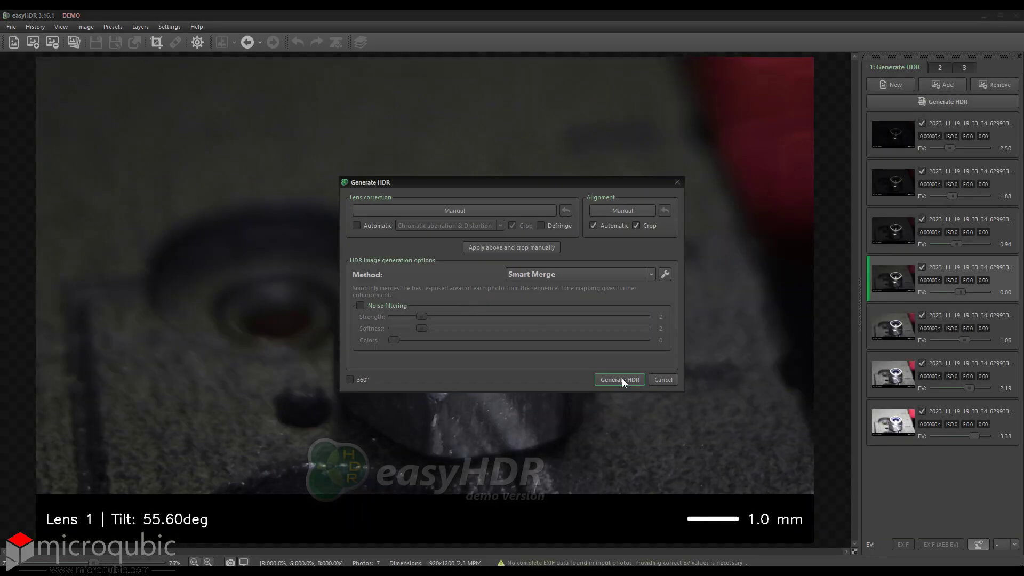
Step: Generate the HDR image in easyHDR with the Smart Merge method and apply the dramatic-bright preset
{"action": "left_click", "coordinate": [621, 378]}
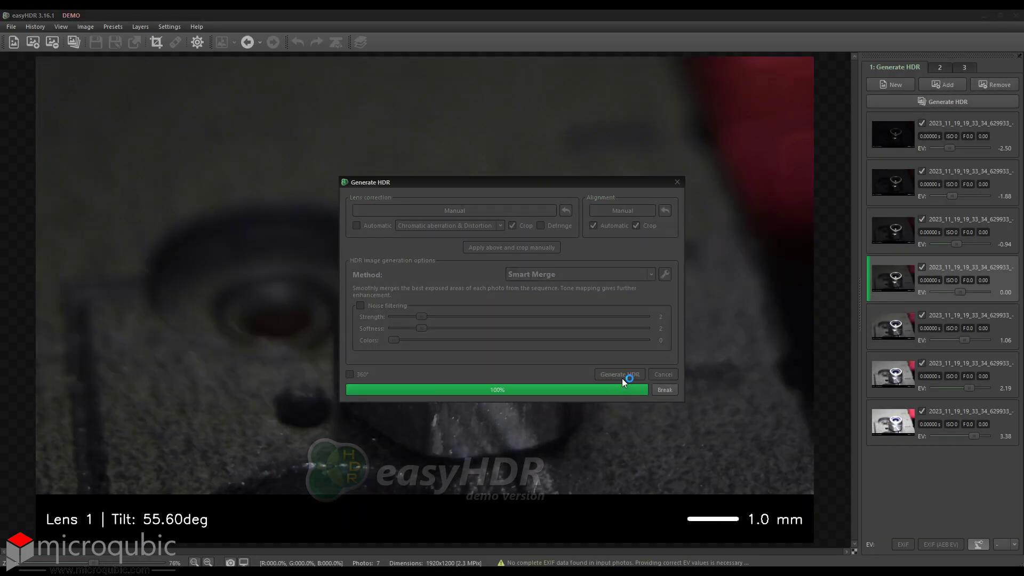
{"action": "left_click", "coordinate": [55, 347]}
{"action": "left_click", "coordinate": [56, 429]}
Step: Compare the nut image before and after tone mapping by sweeping the split divider across it
{"action": "left_click", "coordinate": [222, 42]}
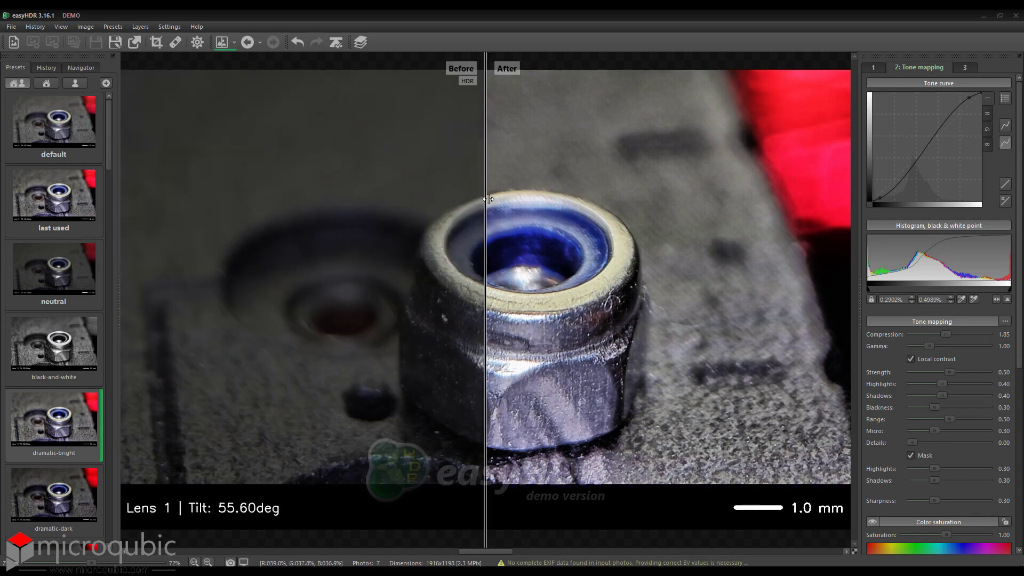
{"action": "left_click_drag", "start_coordinate": [487, 199], "coordinate": [217, 120]}
{"action": "left_click_drag", "start_coordinate": [217, 120], "coordinate": [546, 121]}
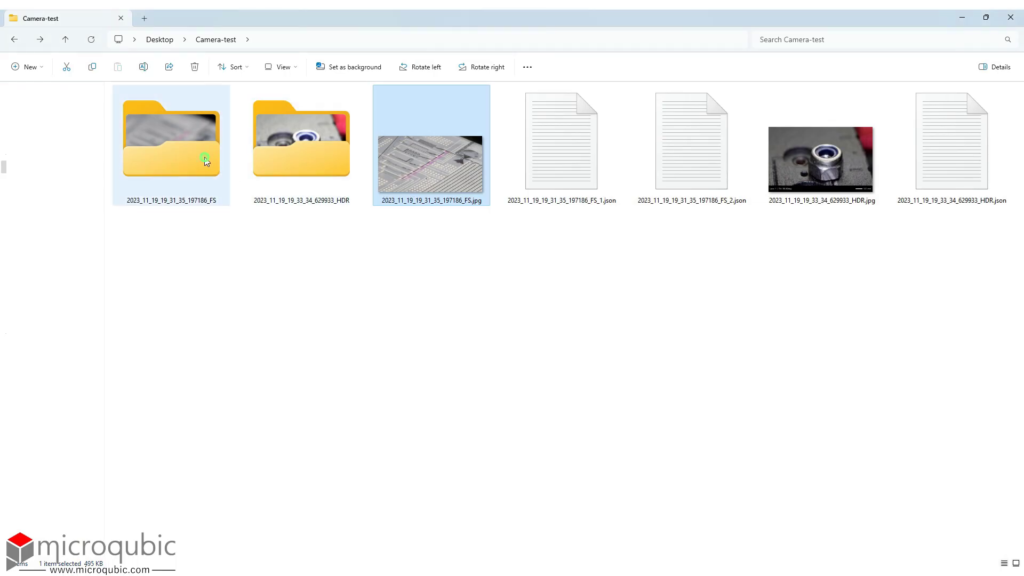
Step: Look through the captured images in the FS and HDR subfolders of the Camera-test folder
{"action": "double_click", "coordinate": [205, 160]}
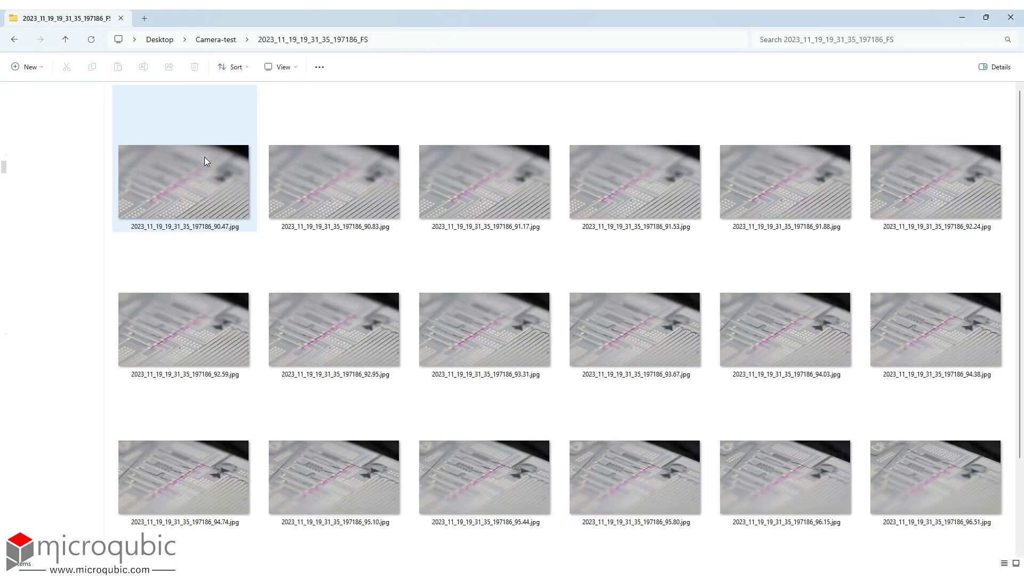
{"action": "left_click", "coordinate": [15, 41]}
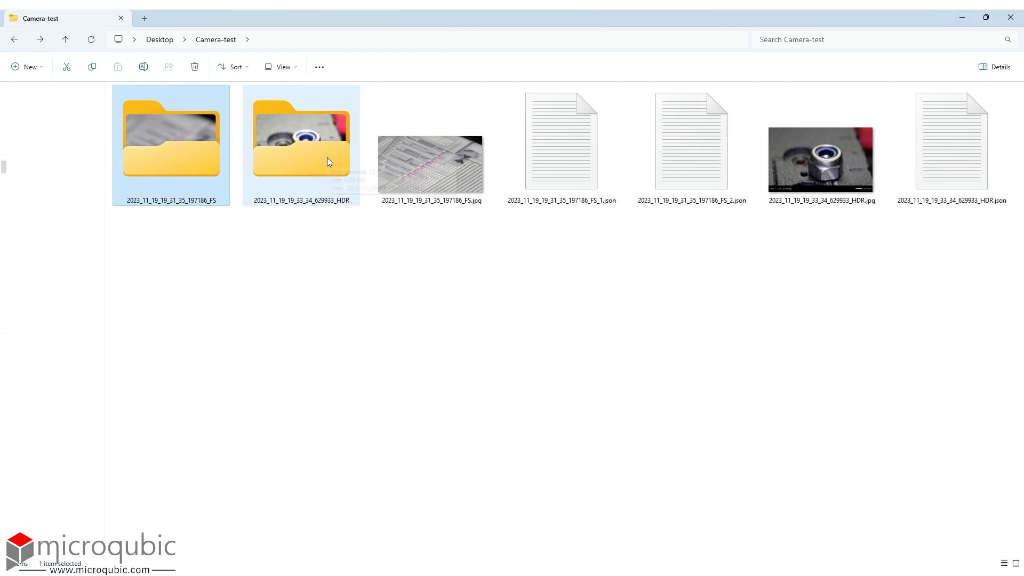
{"action": "double_click", "coordinate": [327, 158]}
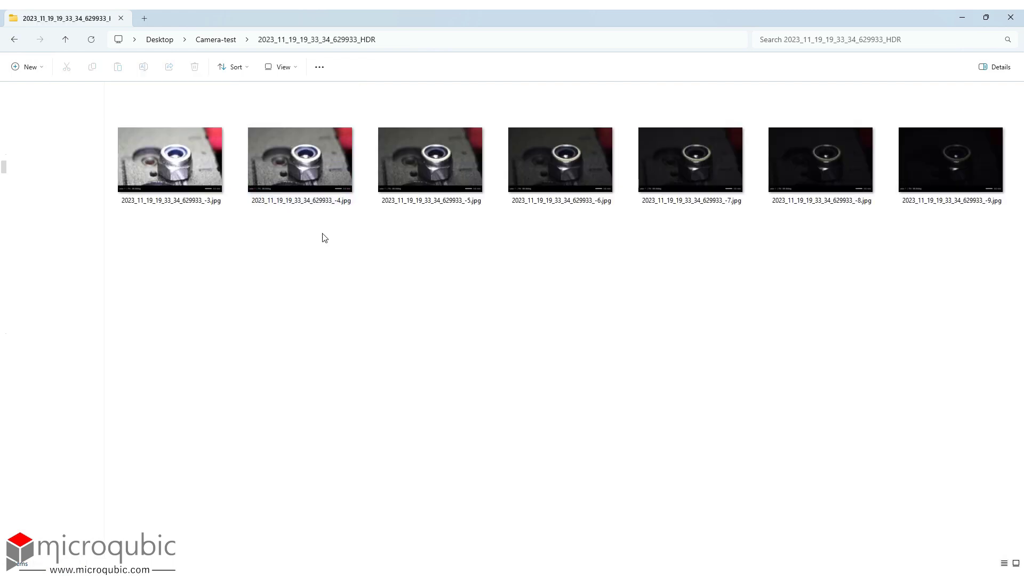
{"action": "left_click", "coordinate": [13, 40]}
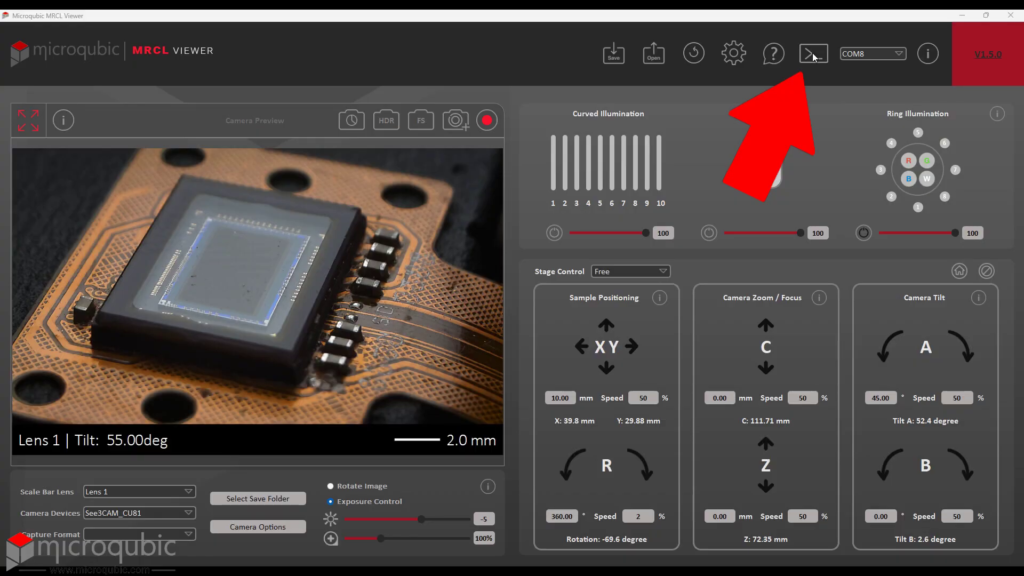
Step: Open the serial terminal beside the camera preview and send the X-axis relative move command $X2,50,2
{"action": "left_click", "coordinate": [814, 55]}
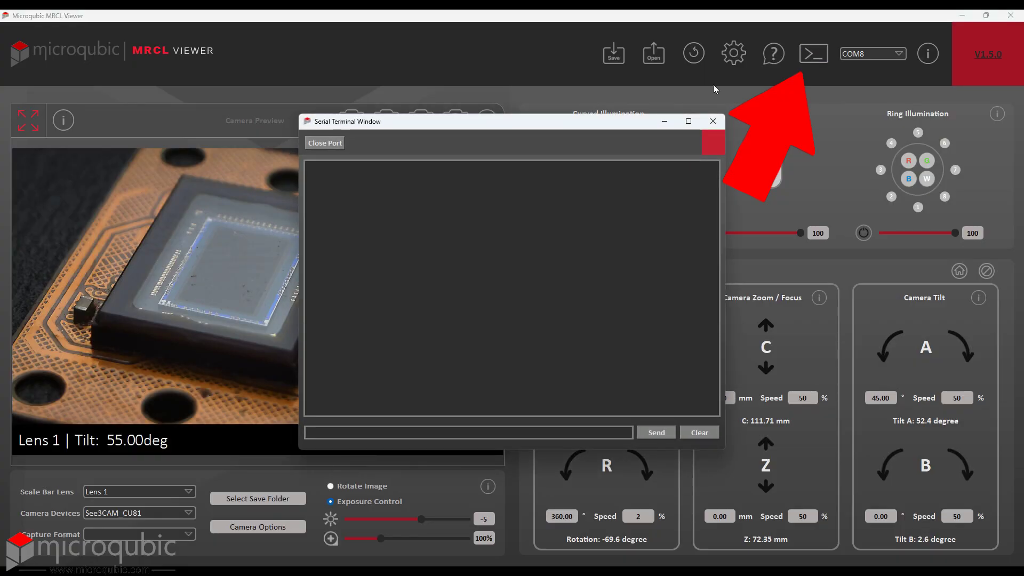
{"action": "left_click_drag", "start_coordinate": [581, 128], "coordinate": [810, 136]}
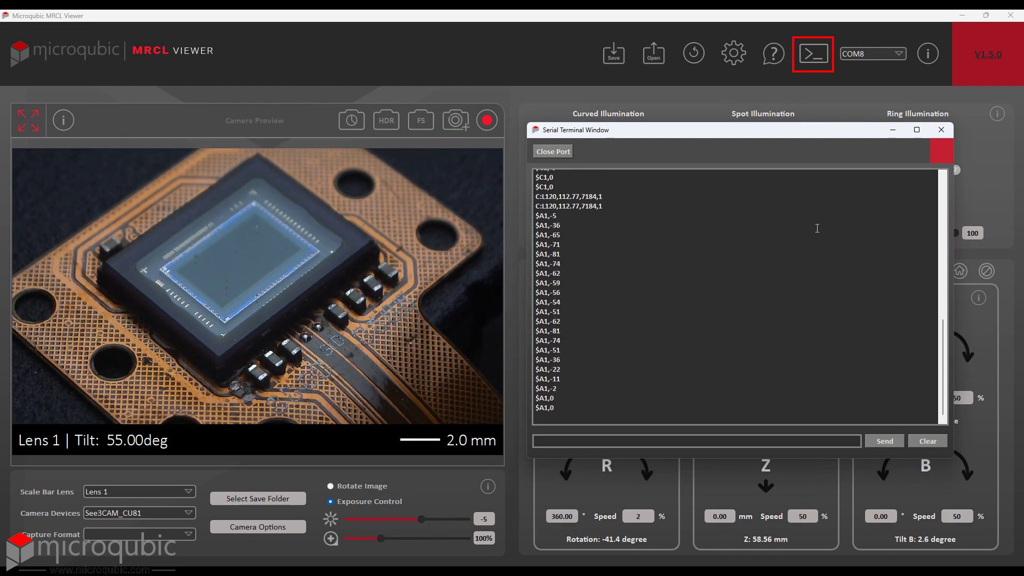
{"action": "type", "text": "$X2,"}
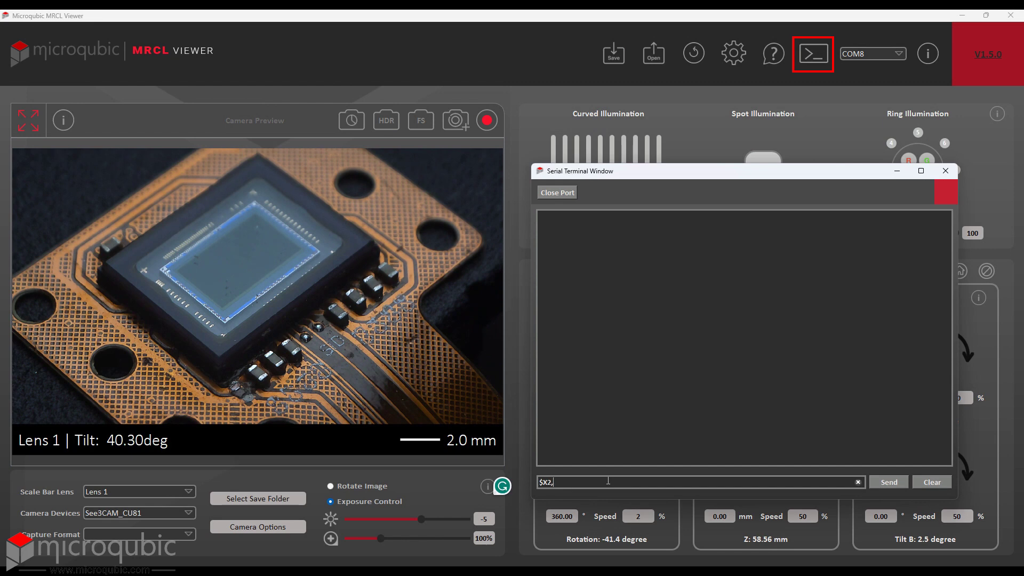
{"action": "key", "text": "Return"}
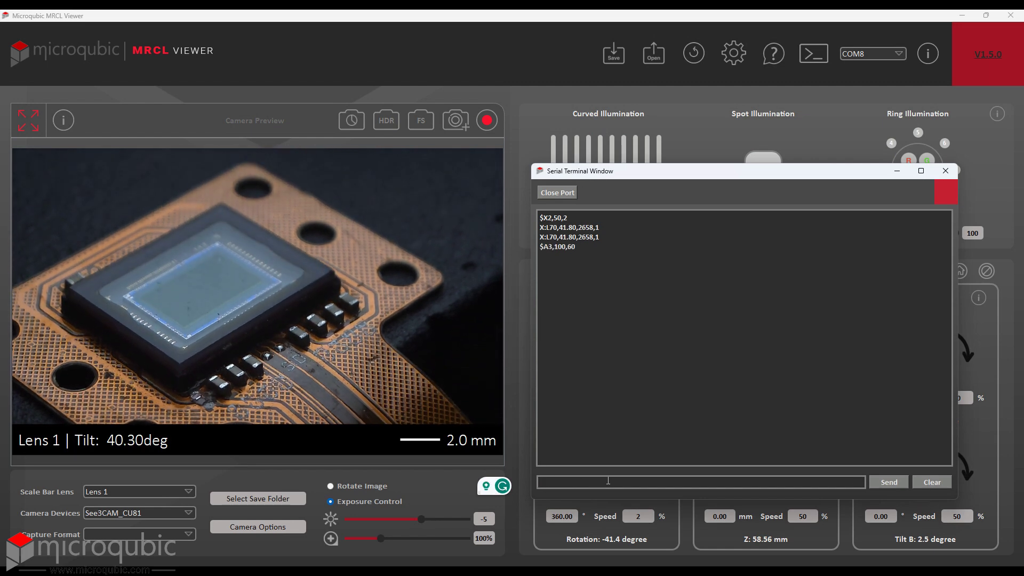
Step: Send the absolute tilt command $A3,100,60 for the A axis and clear the terminal output
{"action": "type", "text": "#"}
{"action": "type", "text": "3,100,09"}
{"action": "key", "text": "Return"}
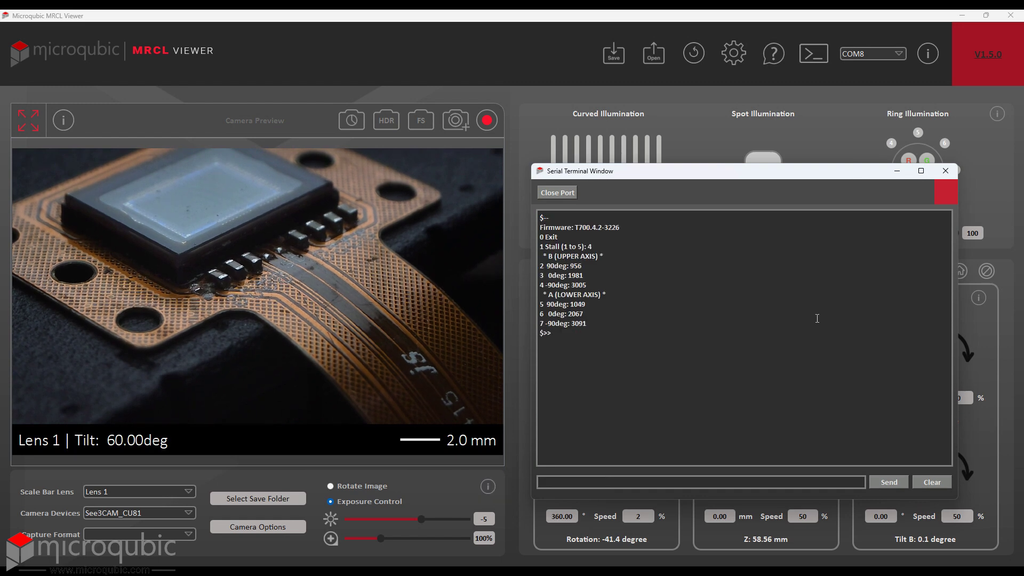
{"action": "left_click", "coordinate": [928, 484]}
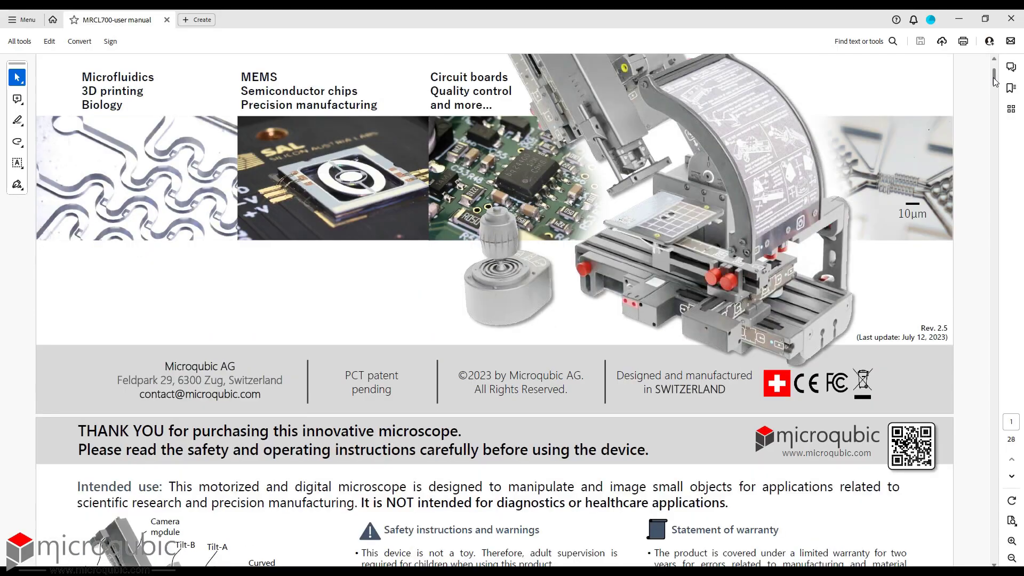
Step: Examine the serial command table on page 26 of the MRCL700 user manual, covering the actuator and illumination commands
{"action": "left_click_drag", "start_coordinate": [1015, 61], "coordinate": [1021, 522]}
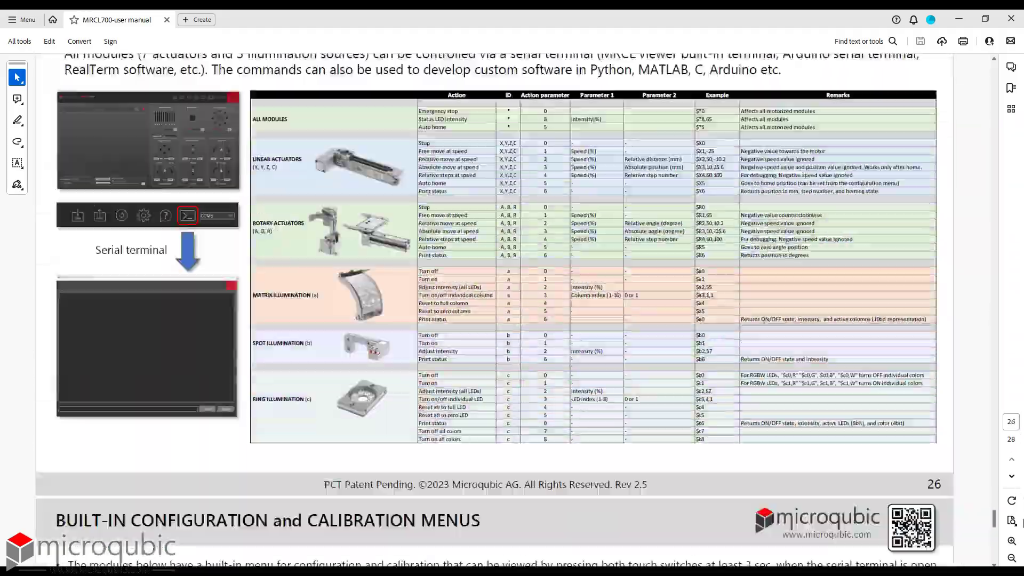
{"action": "scroll", "coordinate": [811, 292], "scroll_direction": "up", "scroll_amount": 5, "text": "ctrl"}
{"action": "scroll", "coordinate": [703, 284], "scroll_direction": "up", "scroll_amount": 3}
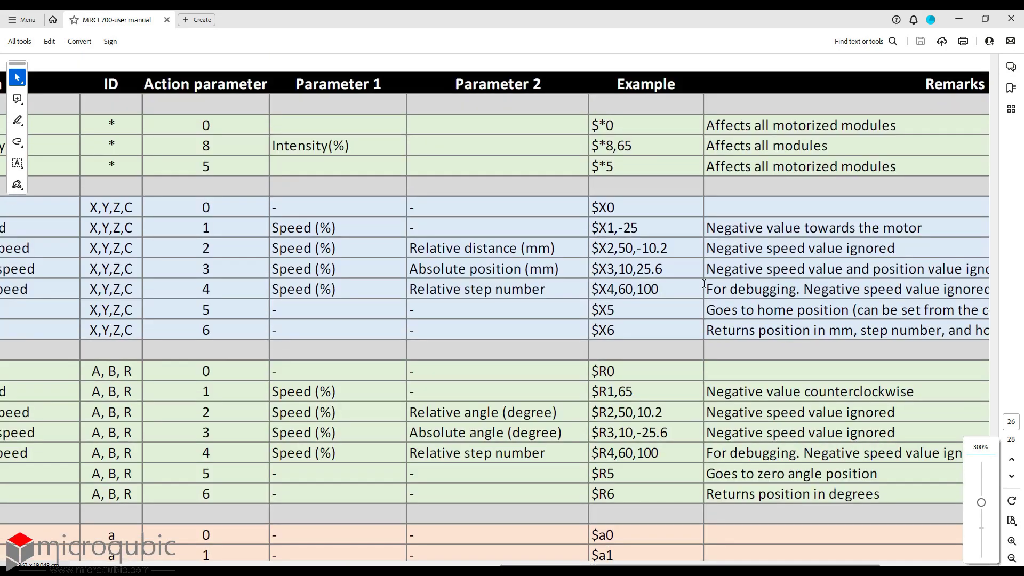
{"action": "scroll", "coordinate": [704, 284], "scroll_direction": "down", "scroll_amount": 5}
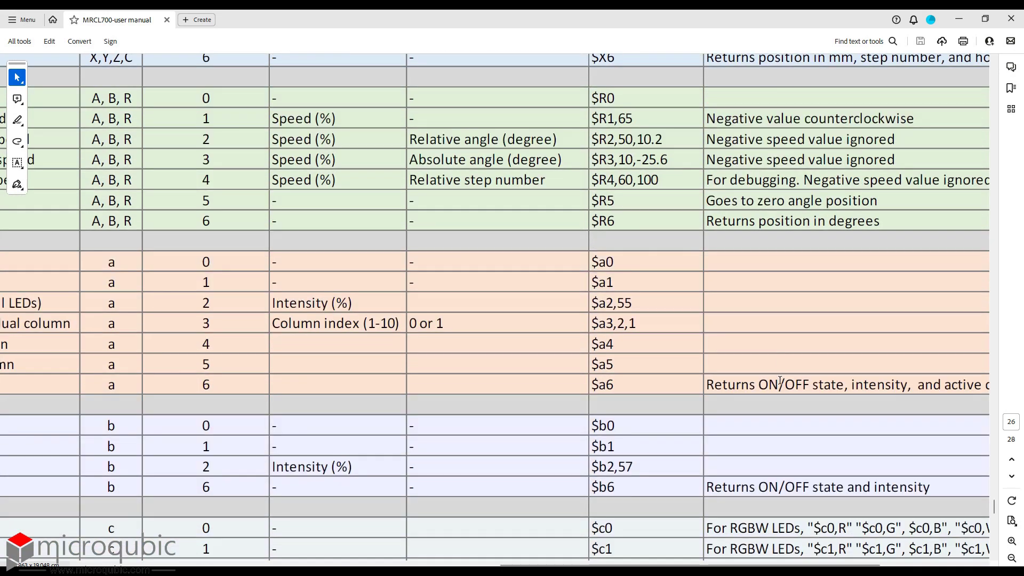
{"action": "scroll", "coordinate": [780, 381], "scroll_direction": "down", "scroll_amount": 3}
Step: Review the built-in configuration and calibration menus section on page 27 of the manual
{"action": "scroll", "coordinate": [780, 380], "scroll_direction": "down", "scroll_amount": 5, "text": "ctrl"}
{"action": "scroll", "coordinate": [779, 392], "scroll_direction": "down", "scroll_amount": 3}
{"action": "scroll", "coordinate": [782, 423], "scroll_direction": "up", "scroll_amount": 3, "text": "ctrl"}
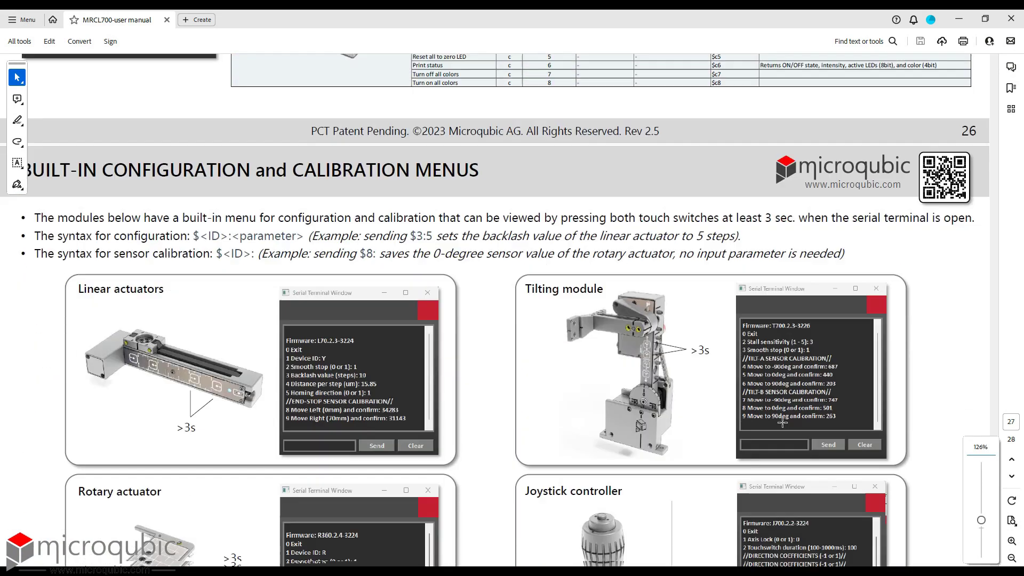
{"action": "scroll", "coordinate": [782, 423], "scroll_direction": "down", "scroll_amount": 2}
{"action": "scroll", "coordinate": [782, 423], "scroll_direction": "down", "scroll_amount": 1, "text": "ctrl"}
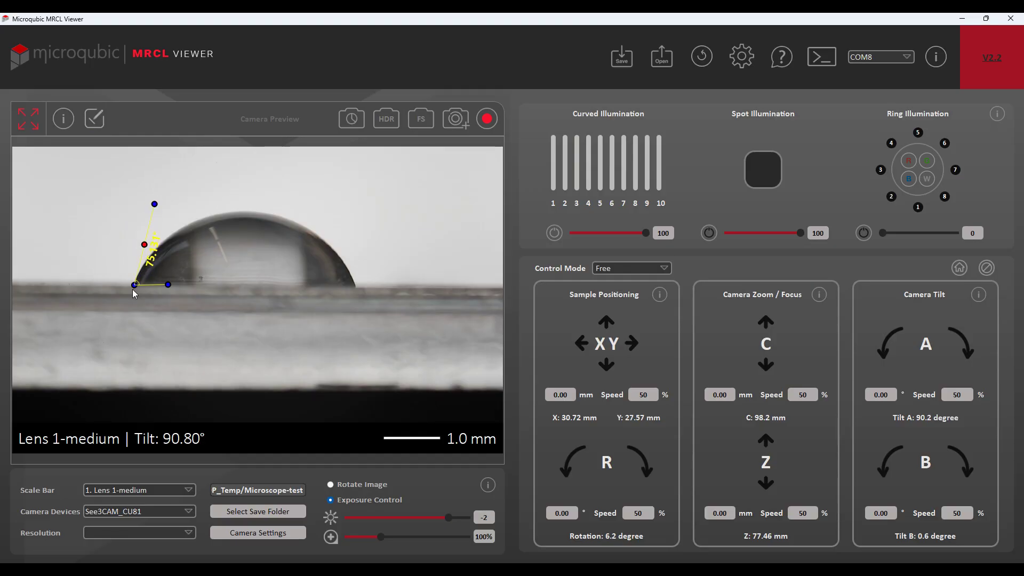
Step: Measure the droplet's contact angle, and measure the channel sample with the Rectangle (Planar - 2D) and Width (Tilted - 3D) tools
{"action": "left_click_drag", "start_coordinate": [381, 536], "coordinate": [428, 535]}
{"action": "left_click_drag", "start_coordinate": [318, 459], "coordinate": [262, 461]}
{"action": "left_click_drag", "start_coordinate": [193, 297], "coordinate": [217, 321]}
{"action": "left_click_drag", "start_coordinate": [502, 271], "coordinate": [502, 251]}
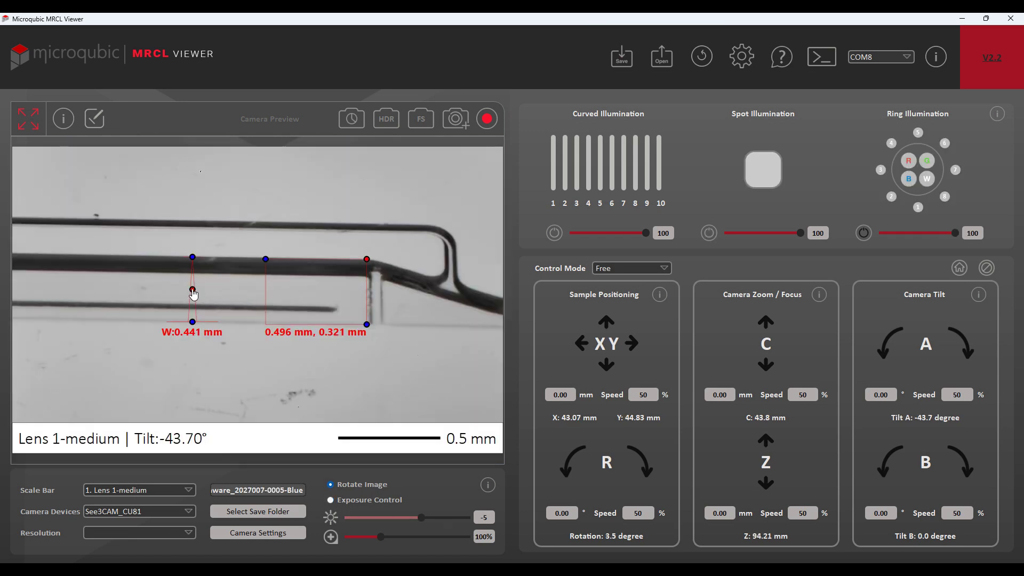
Step: Start a Height (Tilted - 3D) measurement on the channel image
{"action": "left_click", "coordinate": [100, 120]}
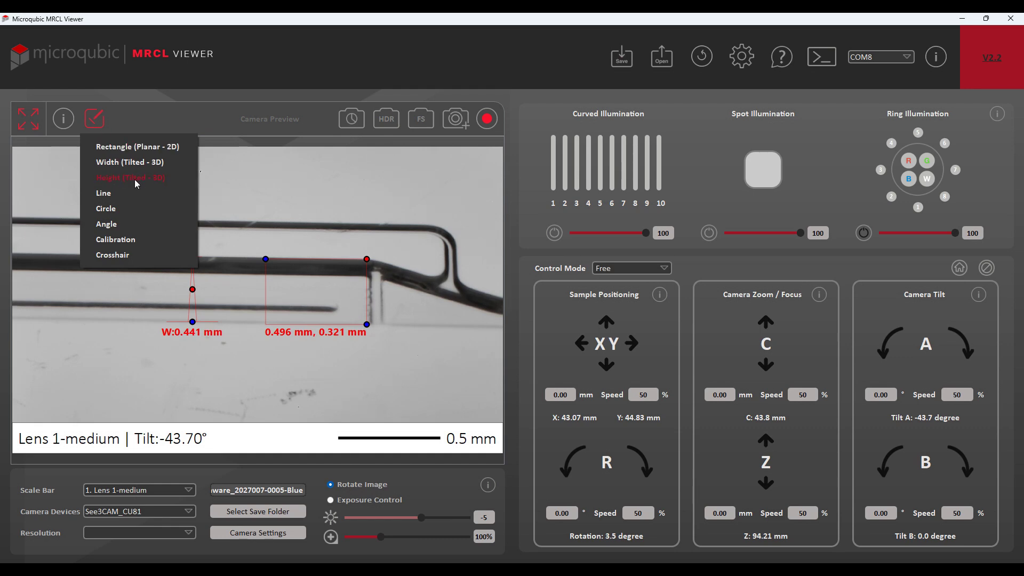